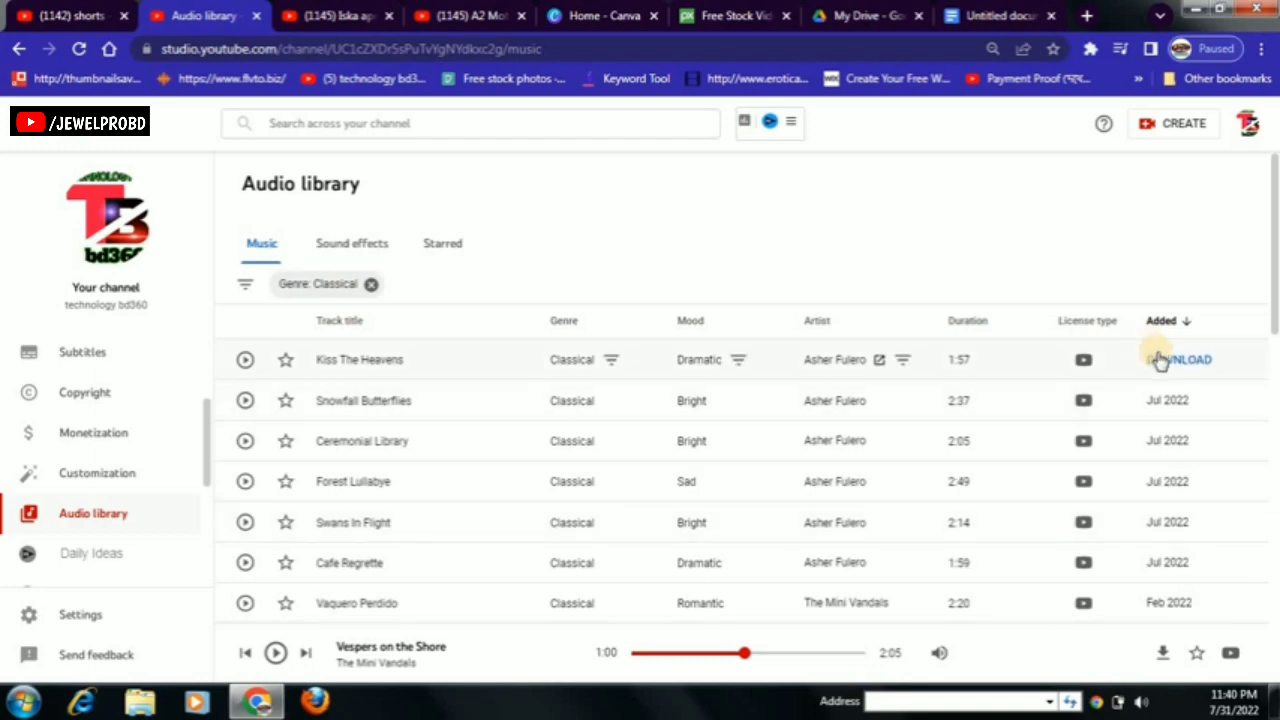
- Switch to the Pixabay free stock videos page and examine its clip listings and search options
click(694, 16)
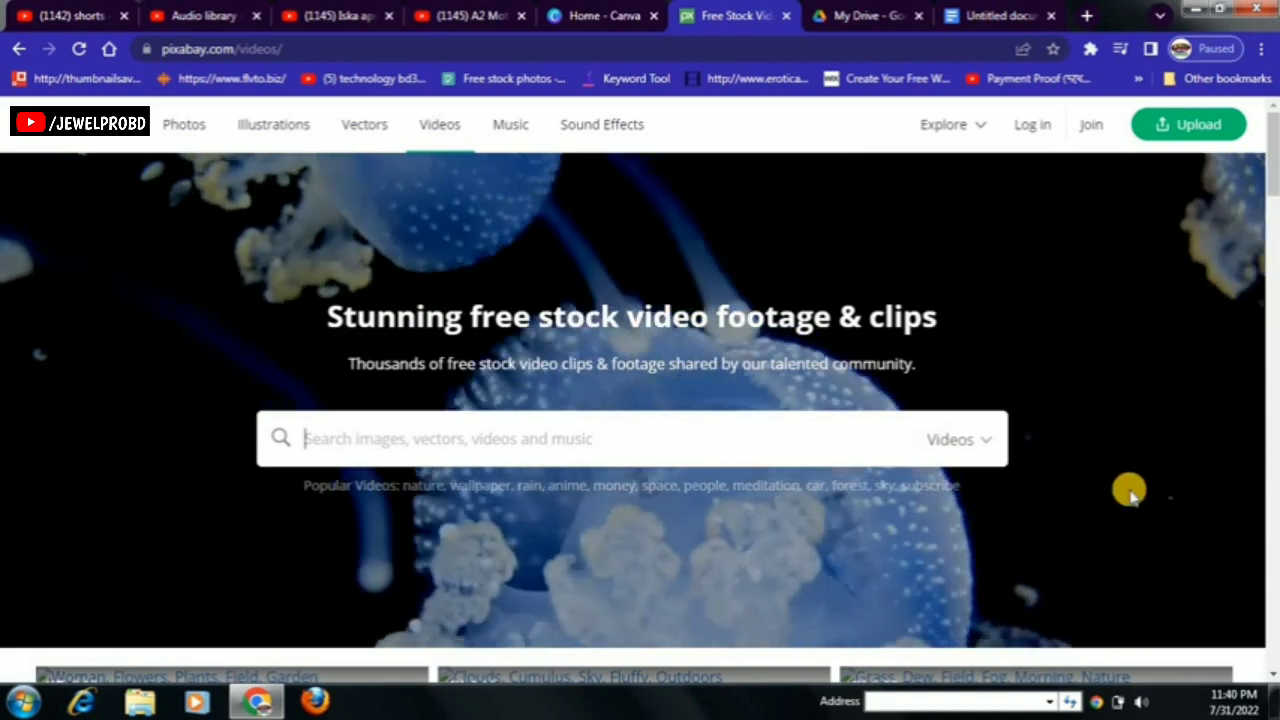
scroll(1128, 491, down, 3)
scroll(1130, 496, down, 2)
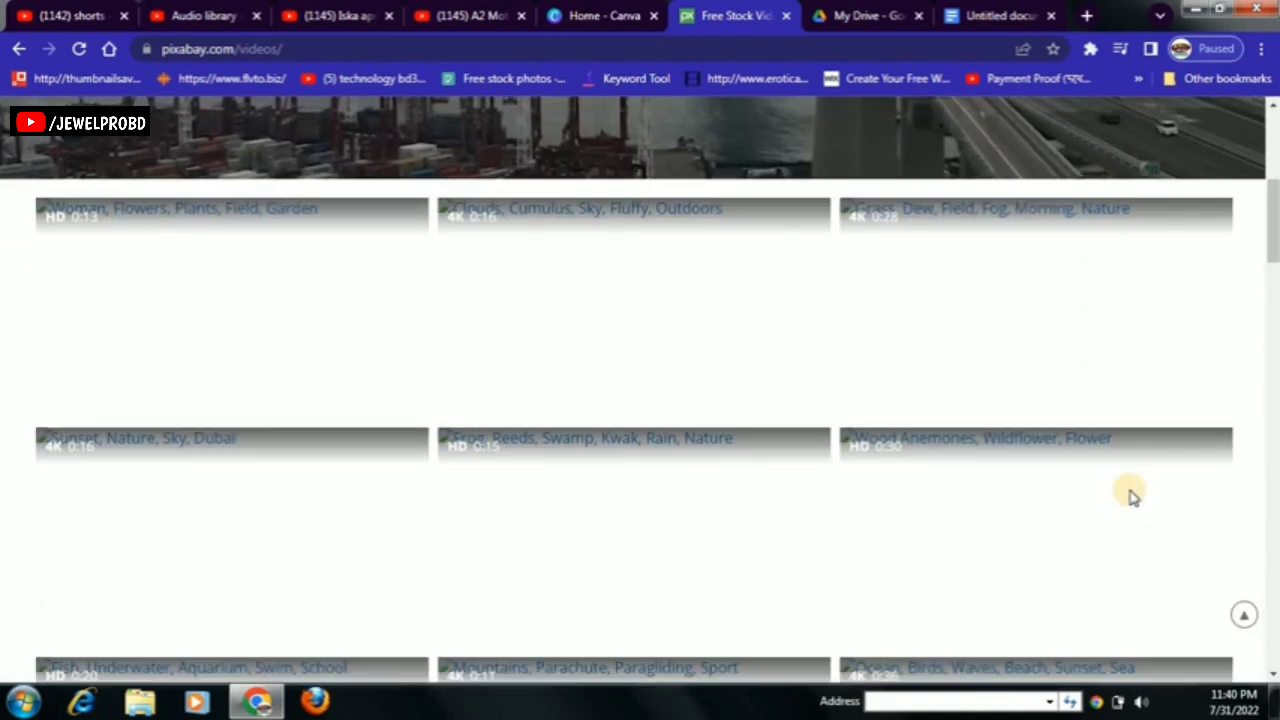
scroll(1130, 496, up, 3)
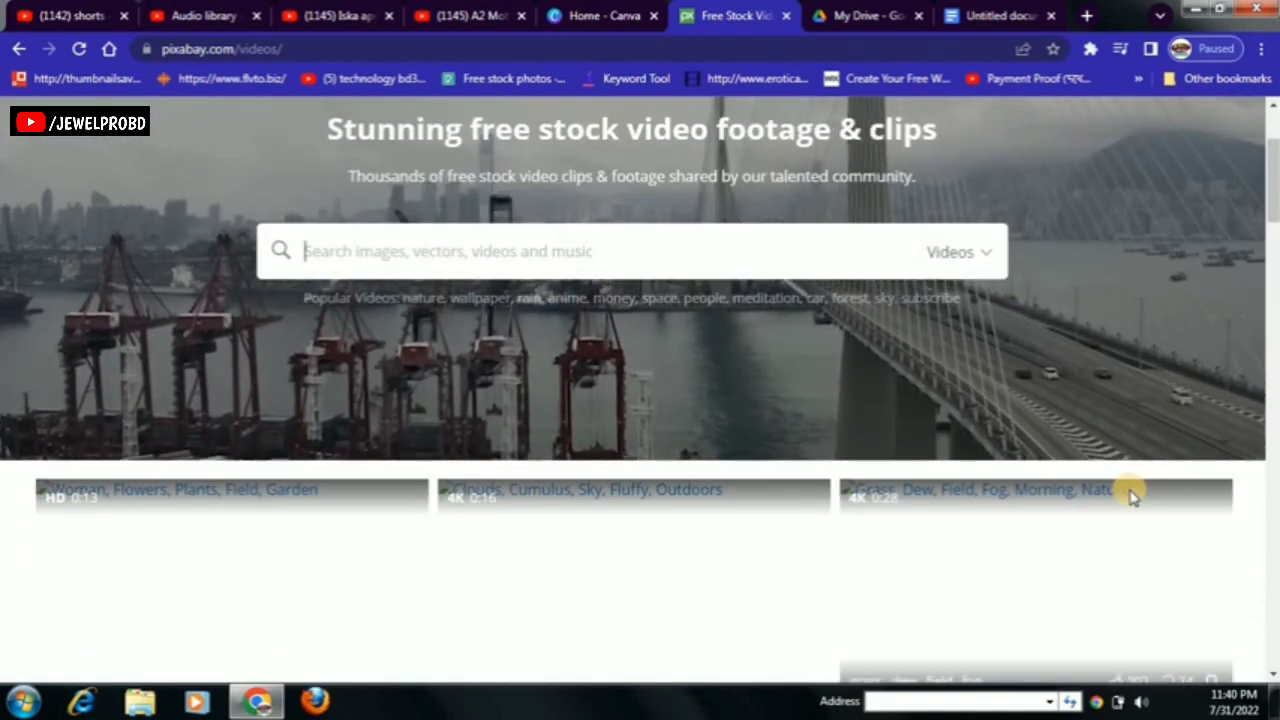
scroll(1130, 496, up, 2)
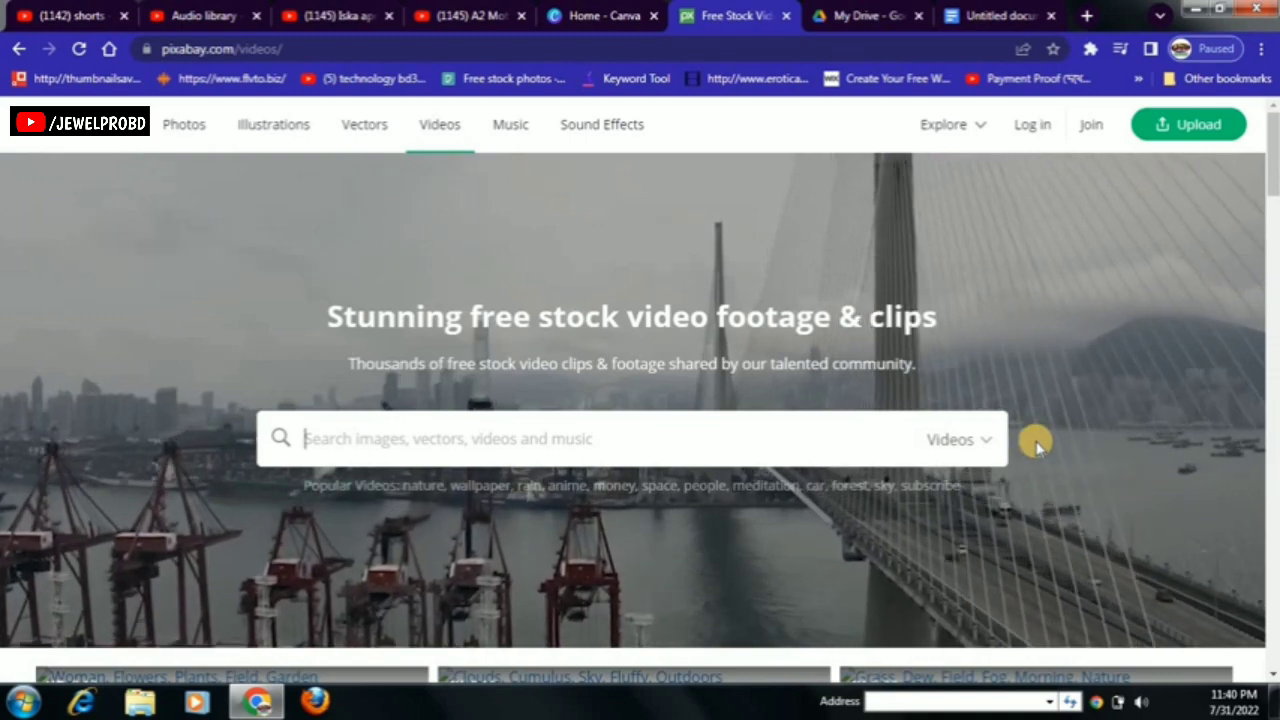
click(670, 445)
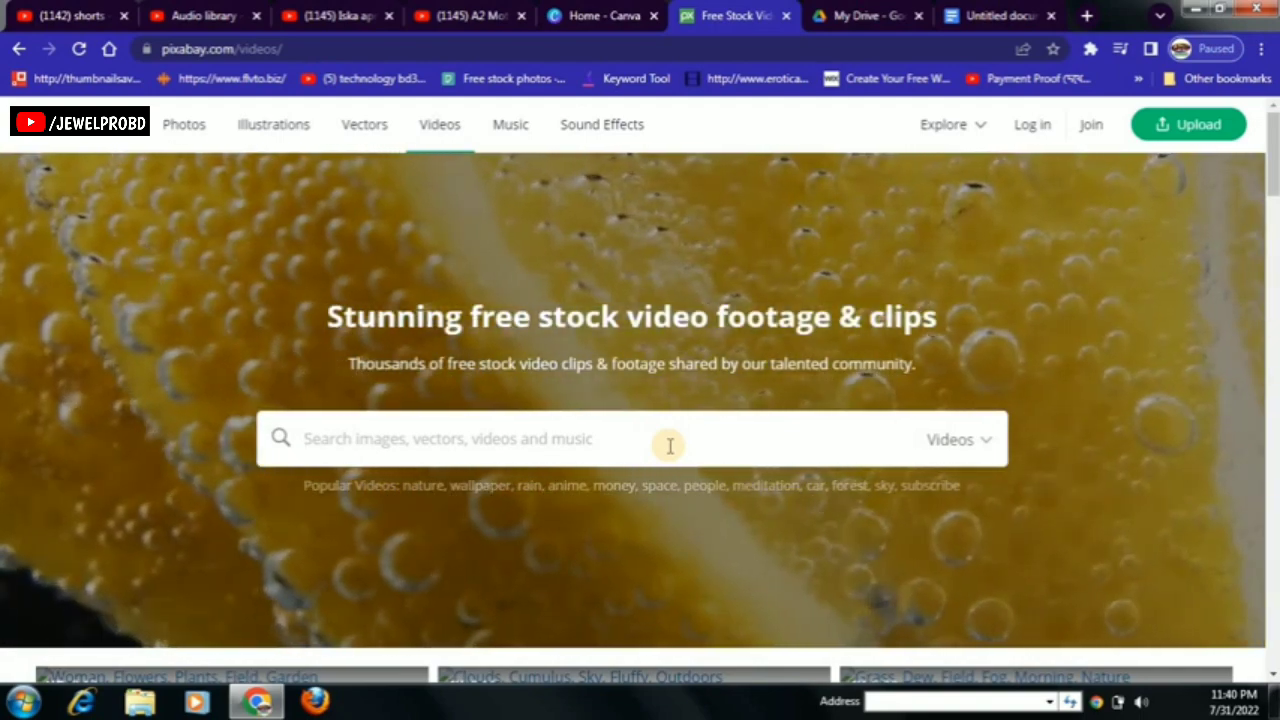
click(858, 432)
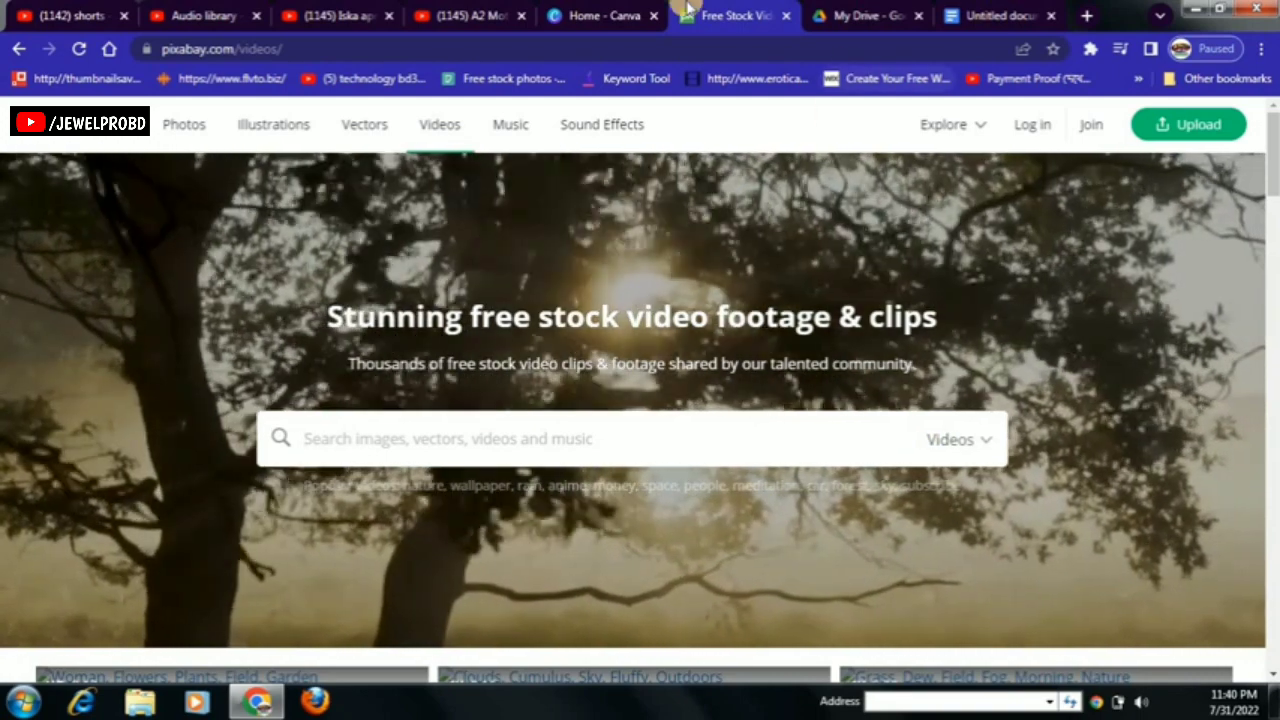
- Switch to Canva and search the templates for YouTube Shorts
click(622, 18)
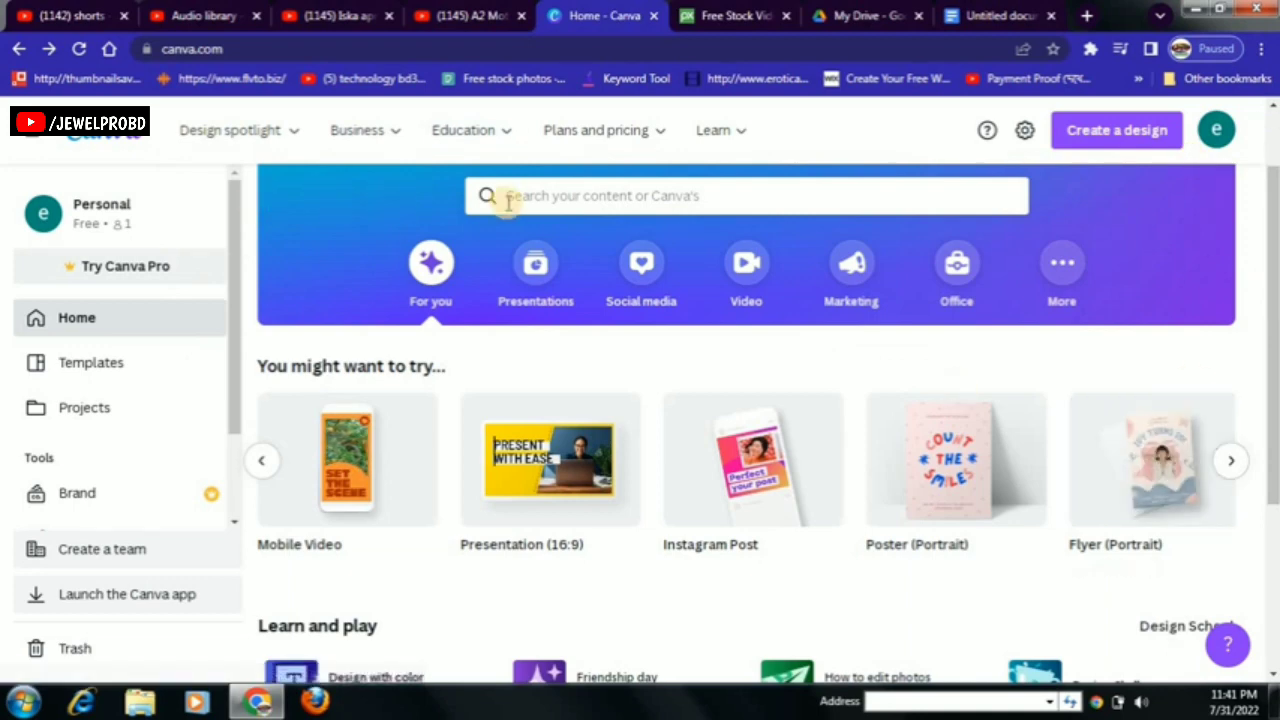
click(568, 210)
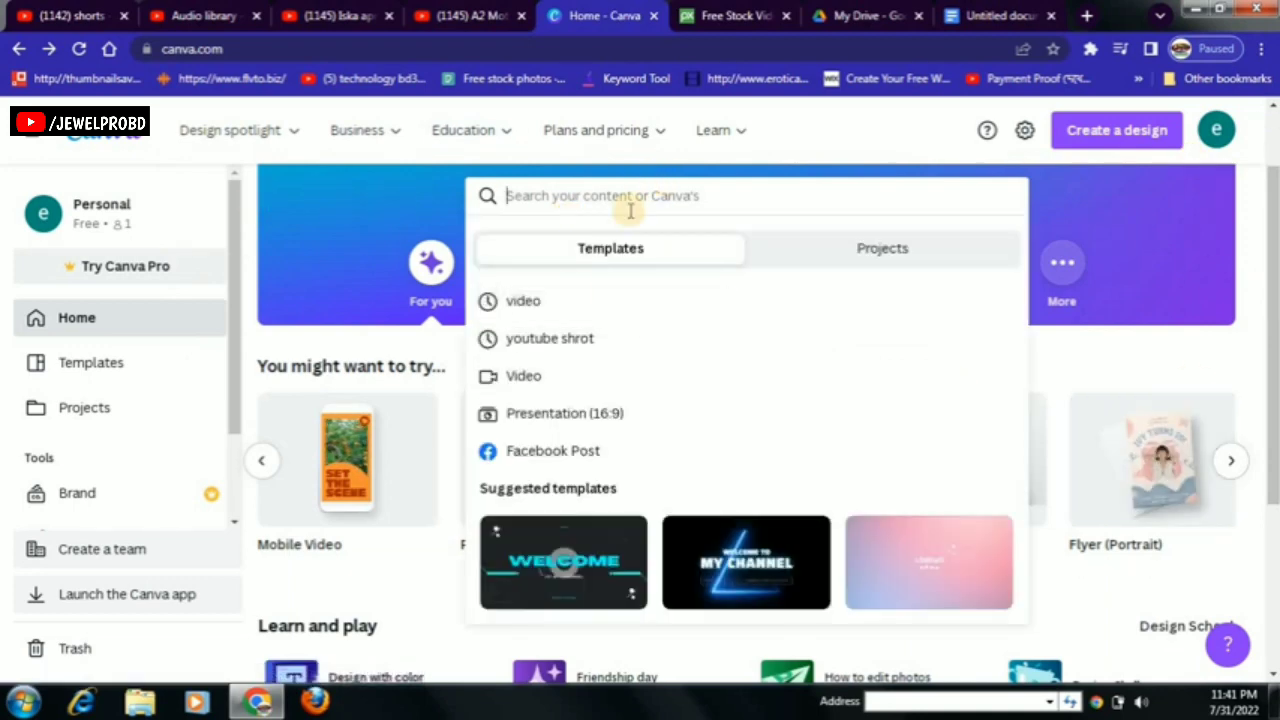
click(587, 345)
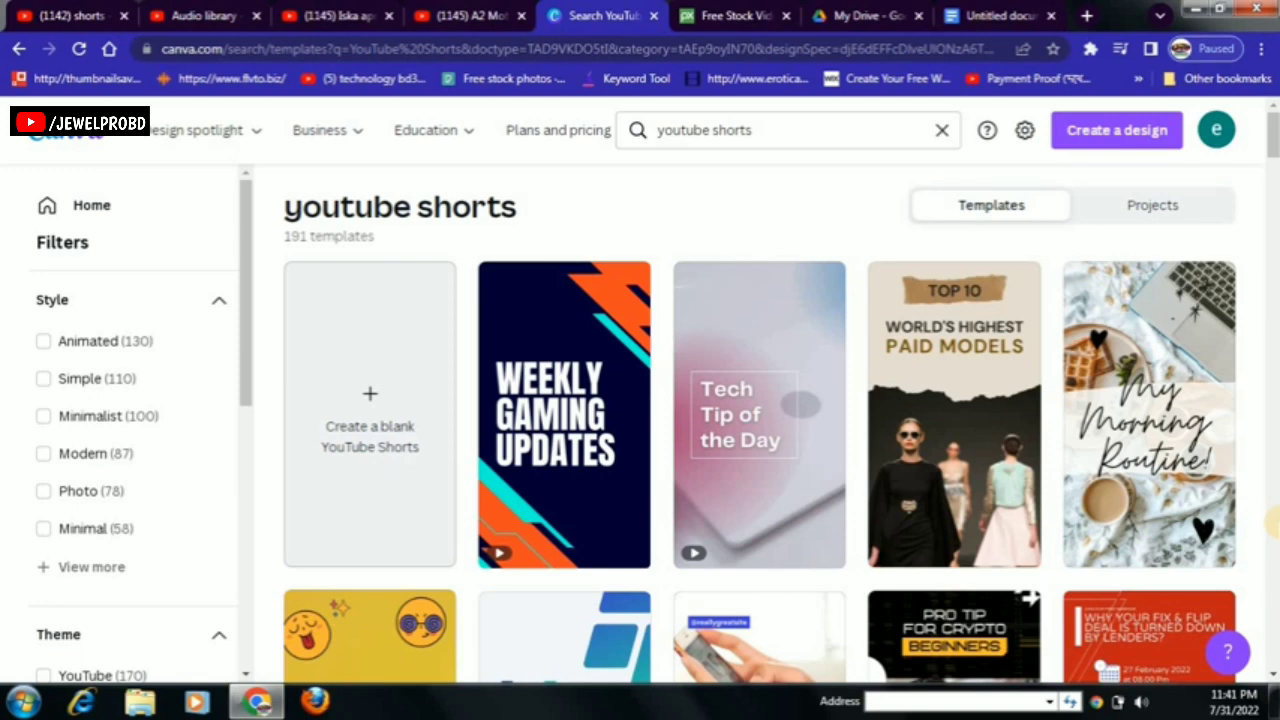
- Examine the range of YouTube Shorts templates in the search results
scroll(770, 488, down, 3)
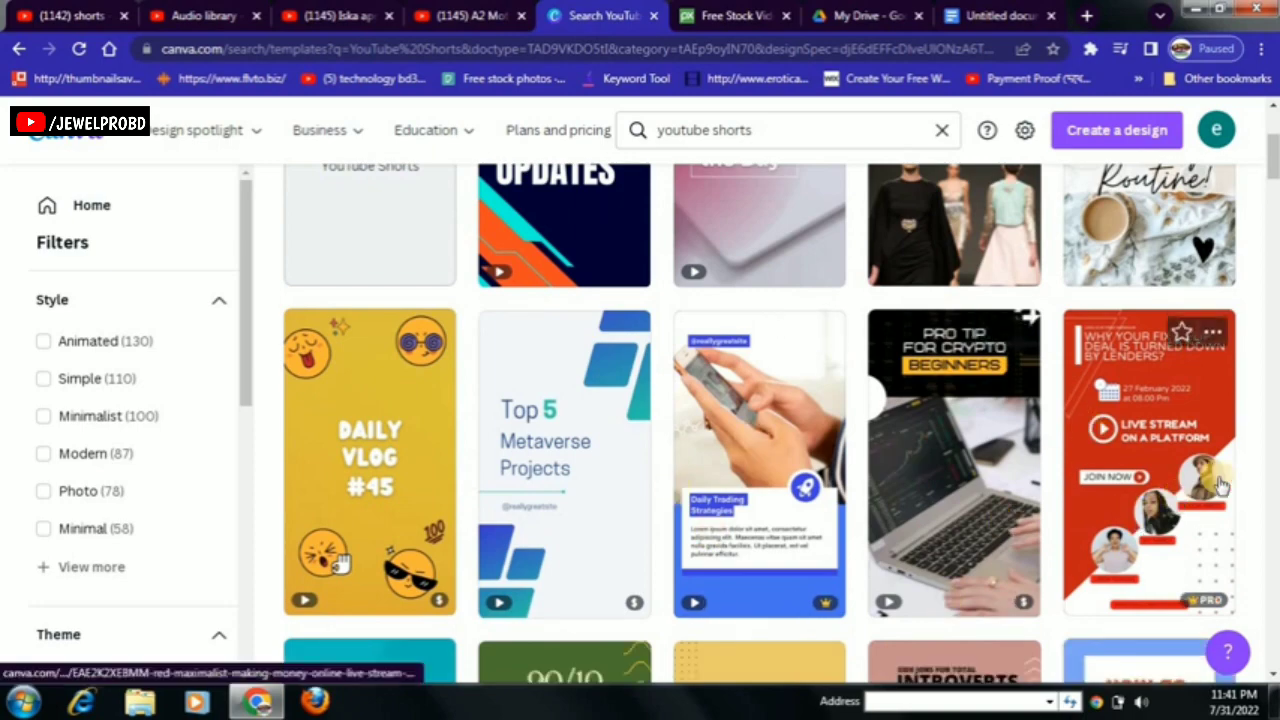
scroll(1220, 485, down, 6)
scroll(1220, 485, up, 7)
scroll(1220, 485, down, 5)
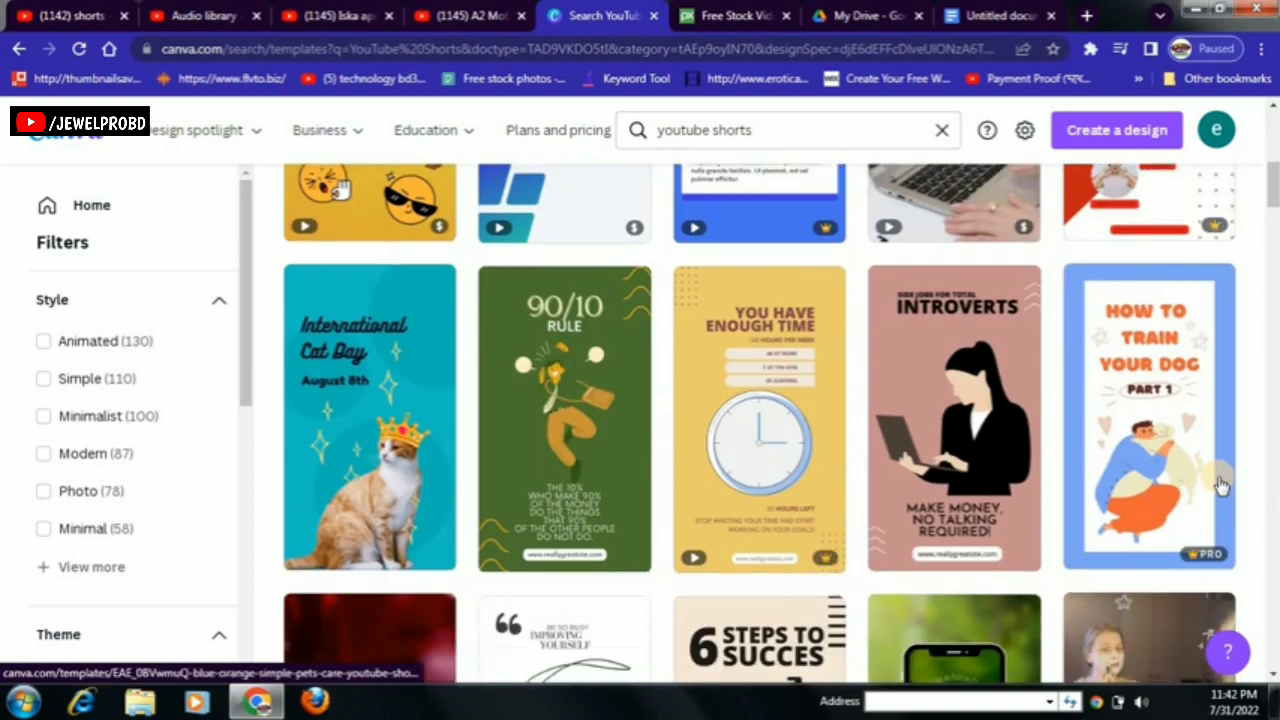
scroll(1220, 485, down, 7)
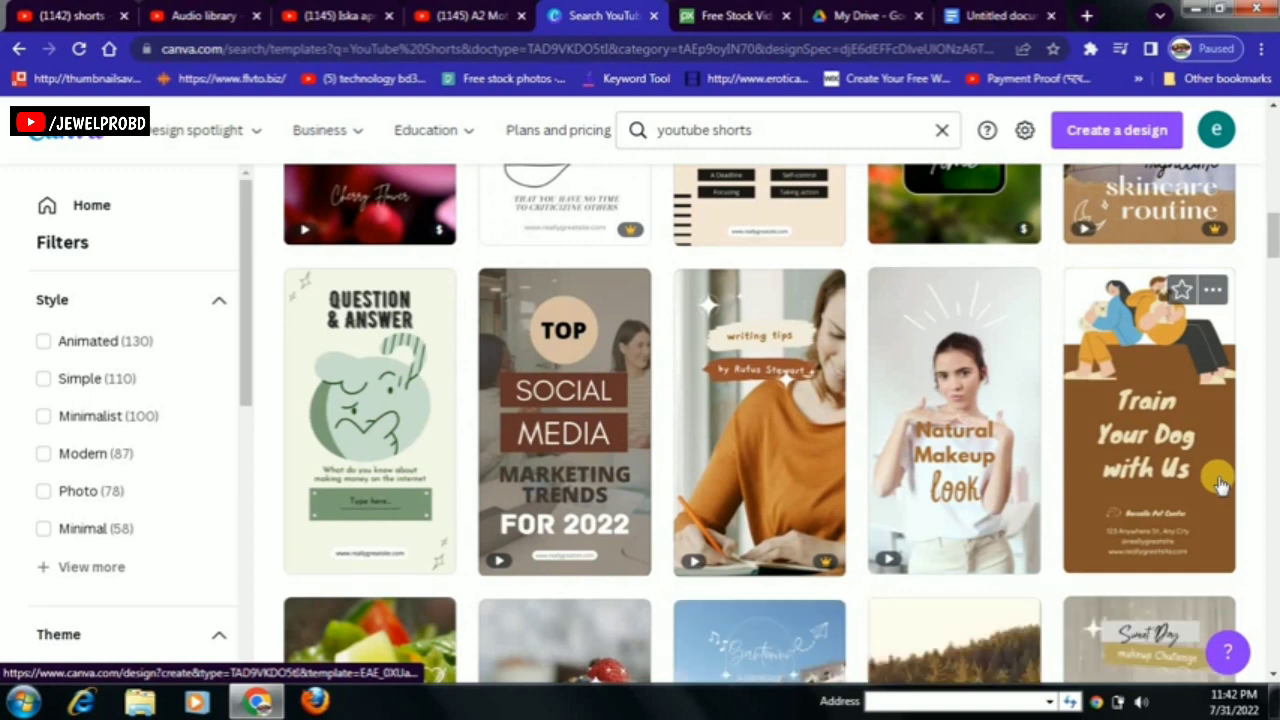
scroll(1220, 485, up, 1)
scroll(1220, 485, up, 1)
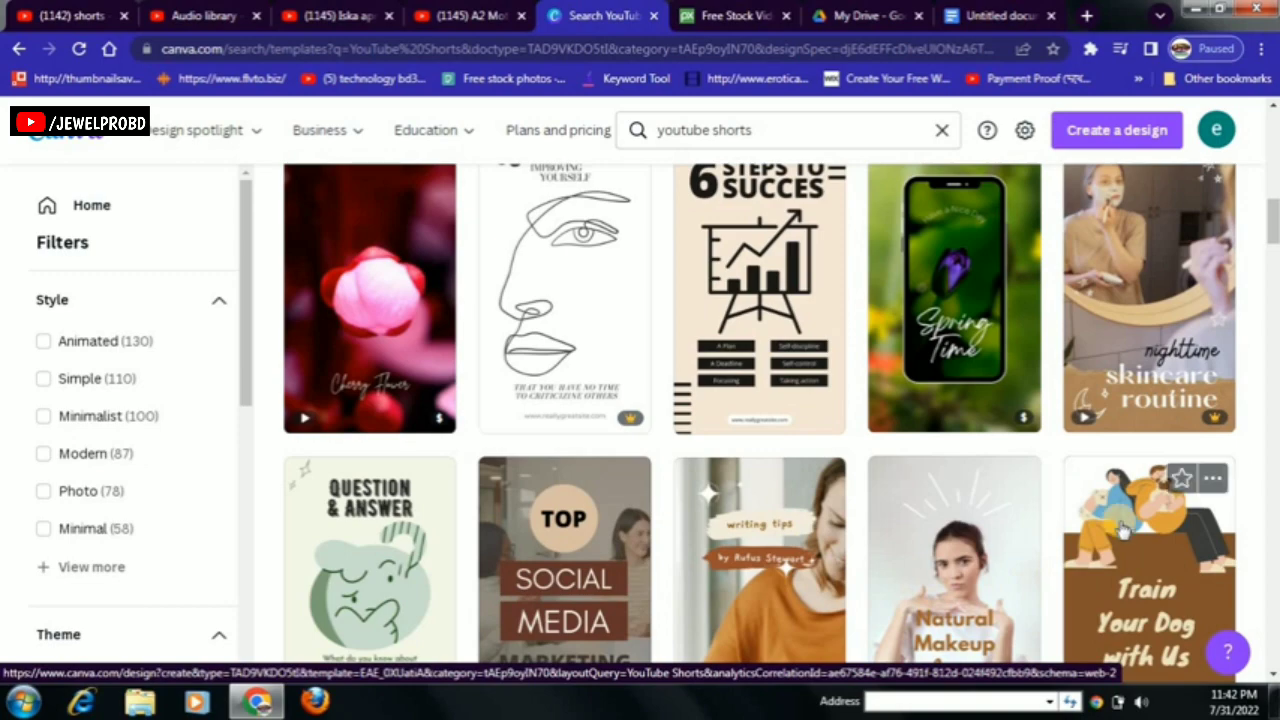
scroll(1022, 517, down, 2)
scroll(1022, 517, down, 2)
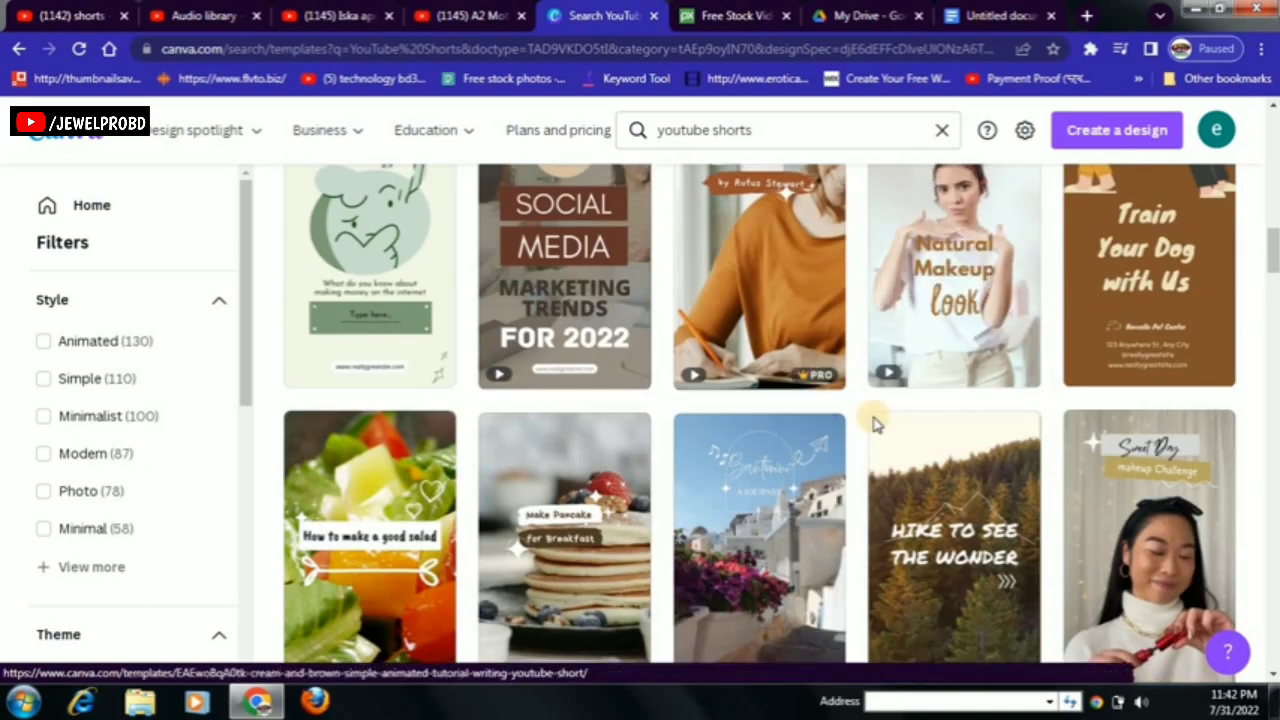
scroll(1055, 483, down, 2)
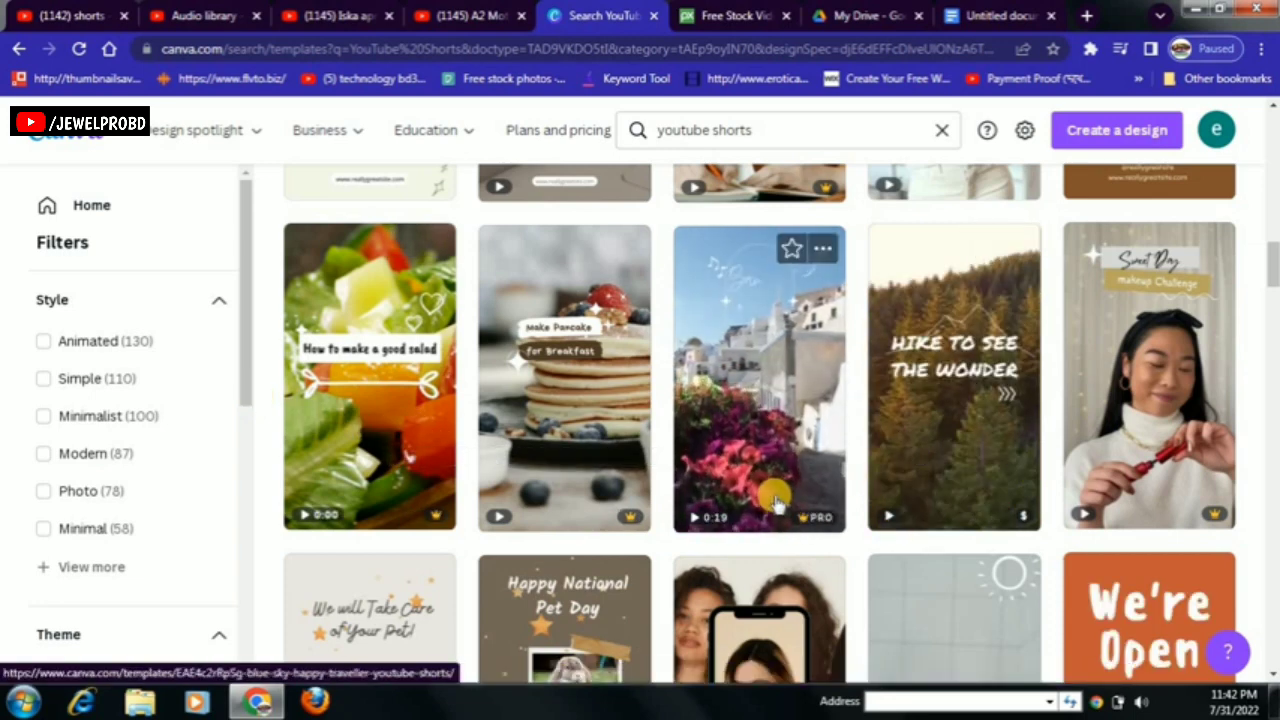
scroll(370, 482, up, 10)
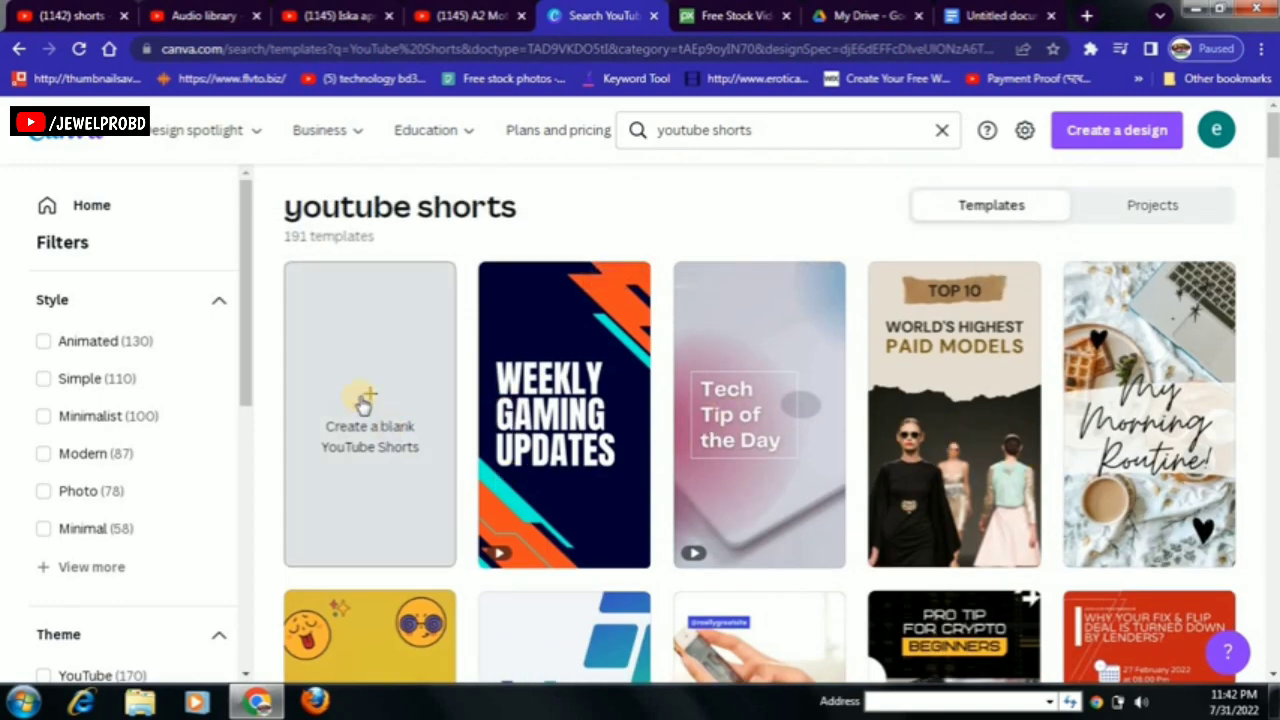
- Create a blank YouTube Shorts design and set its page timing to 10.0 seconds
click(363, 404)
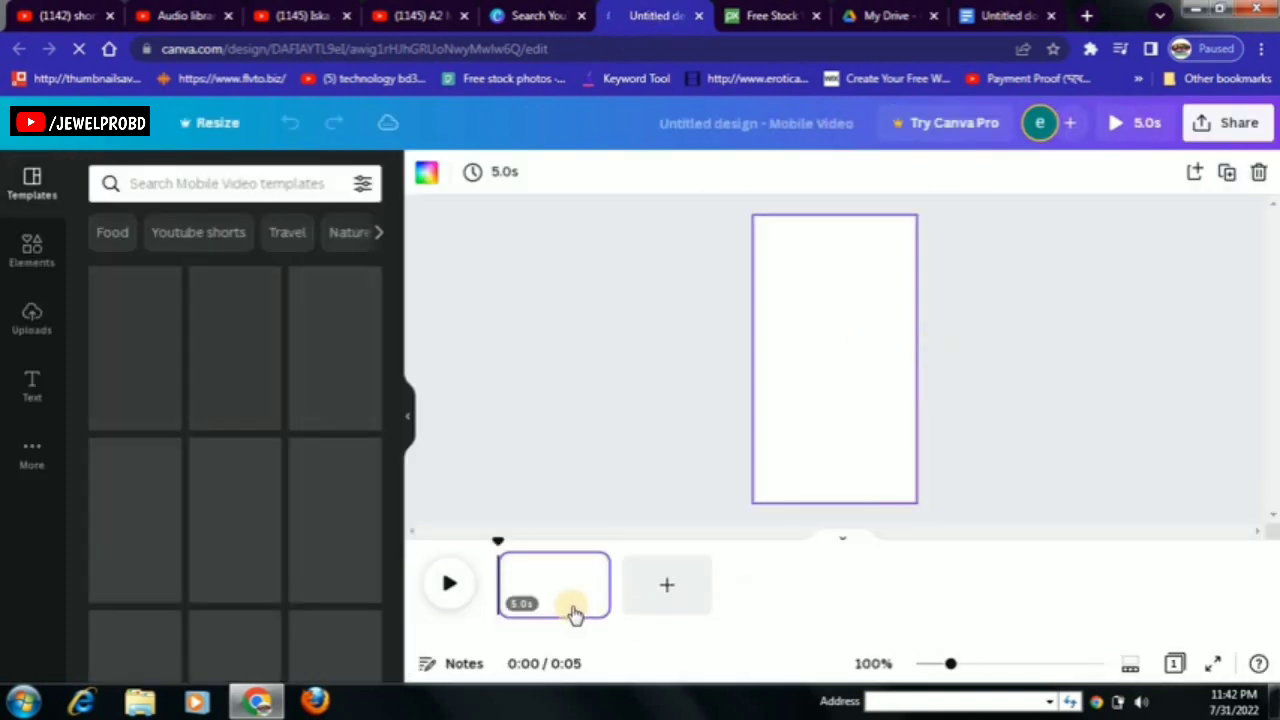
click(474, 175)
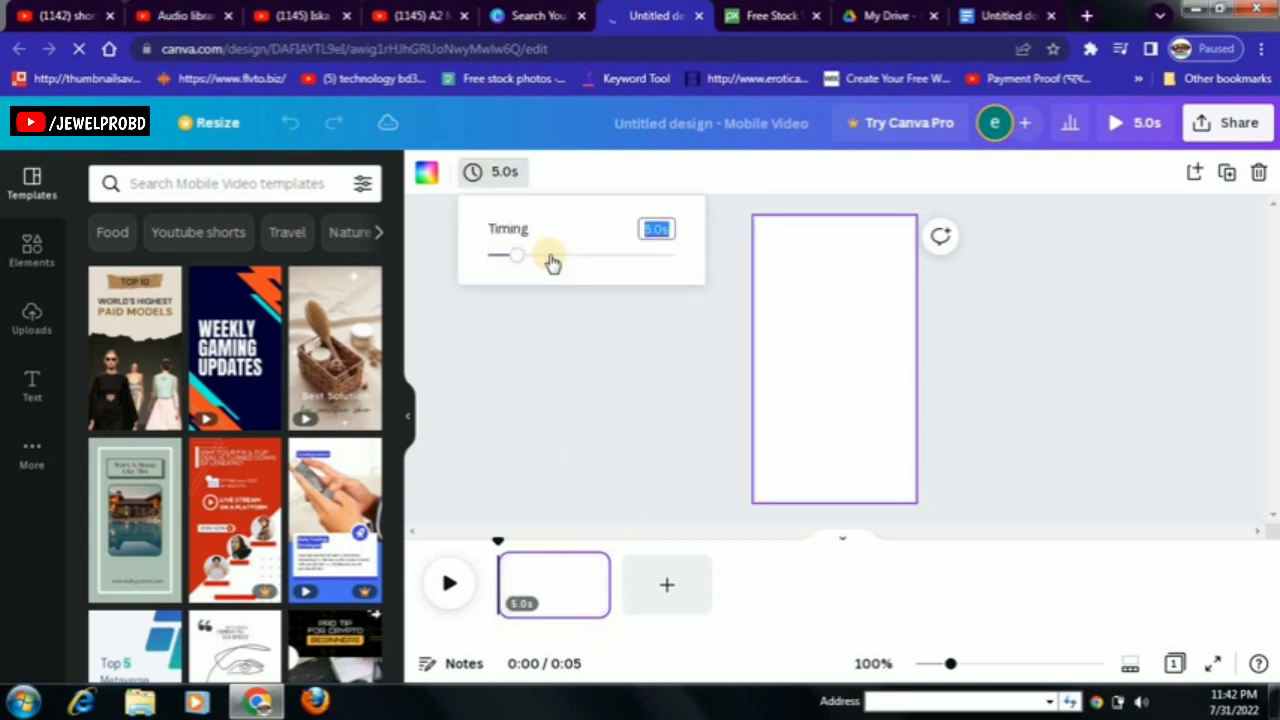
click(552, 258)
click(1148, 422)
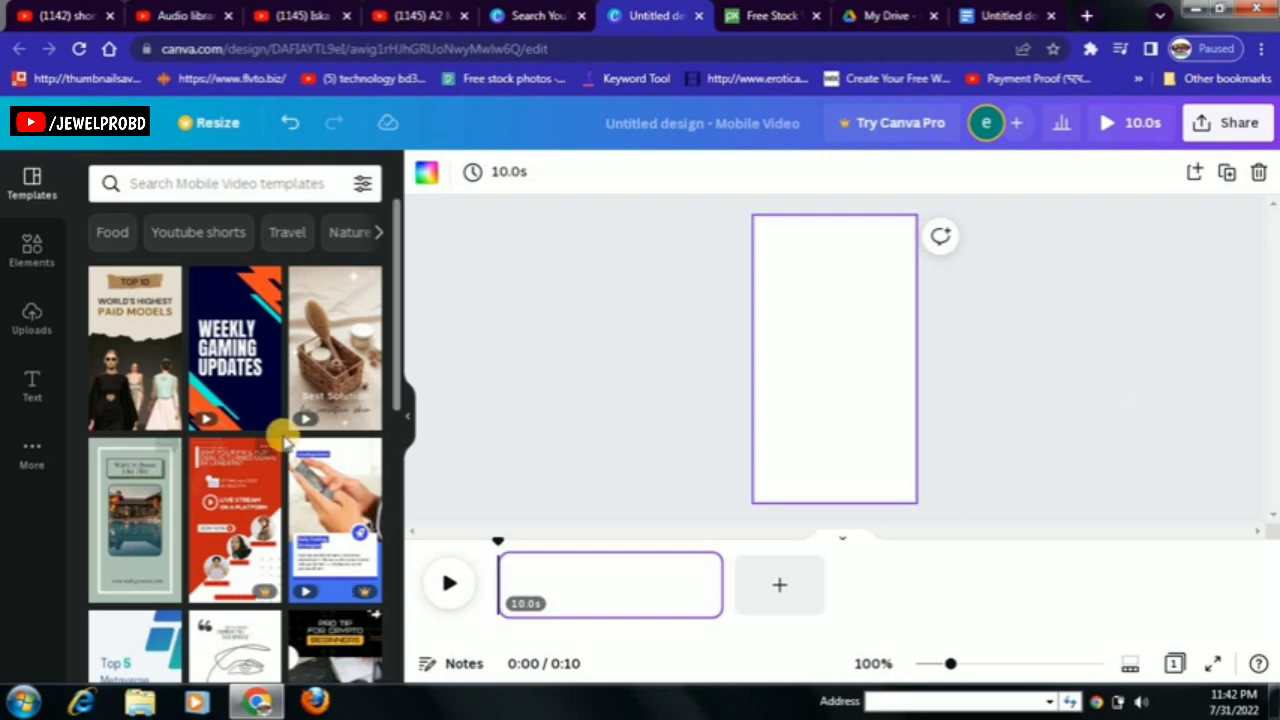
- Find the Cherry Ginger Infused Tea video template in the Food category and apply it to the blank page
scroll(265, 478, down, 10)
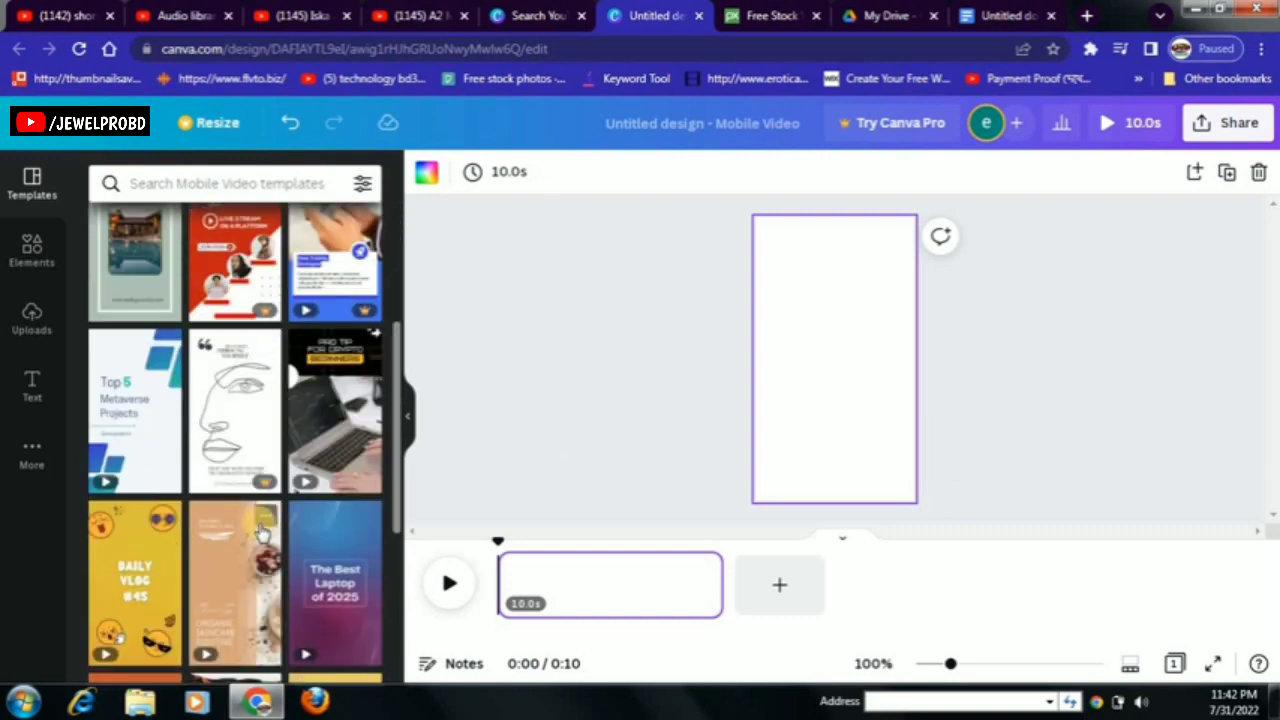
scroll(258, 525, up, 10)
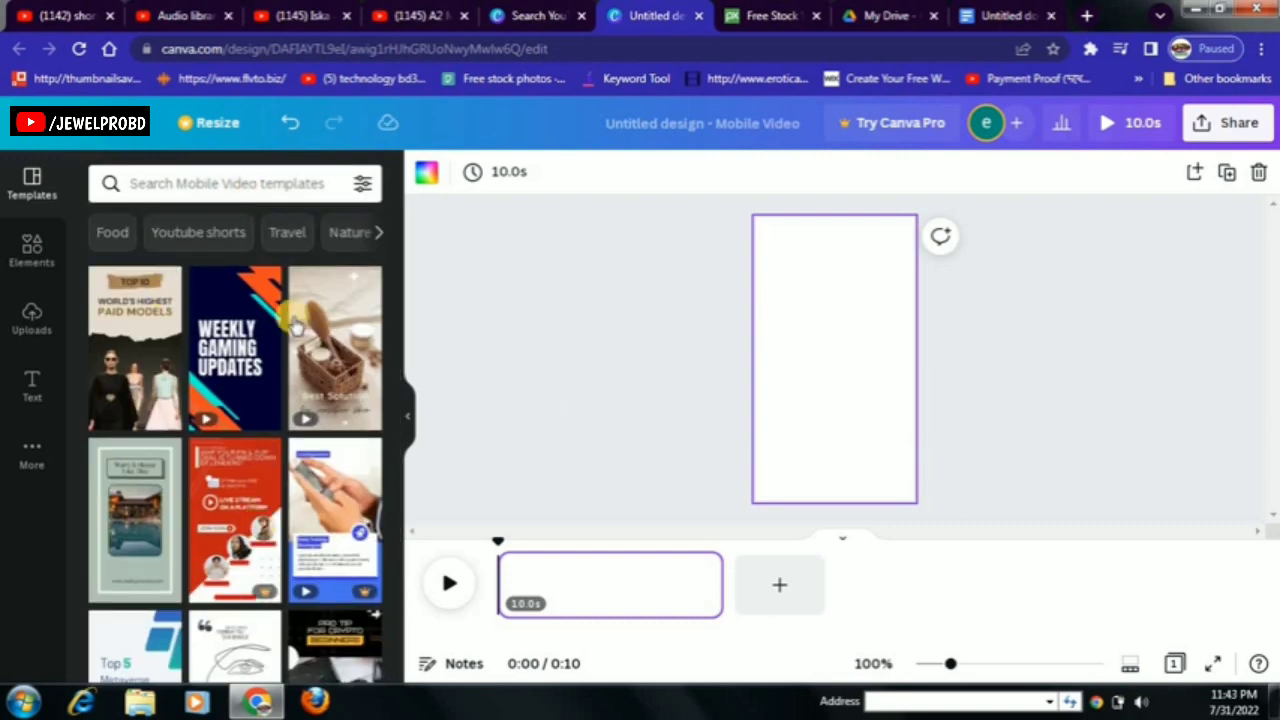
click(112, 243)
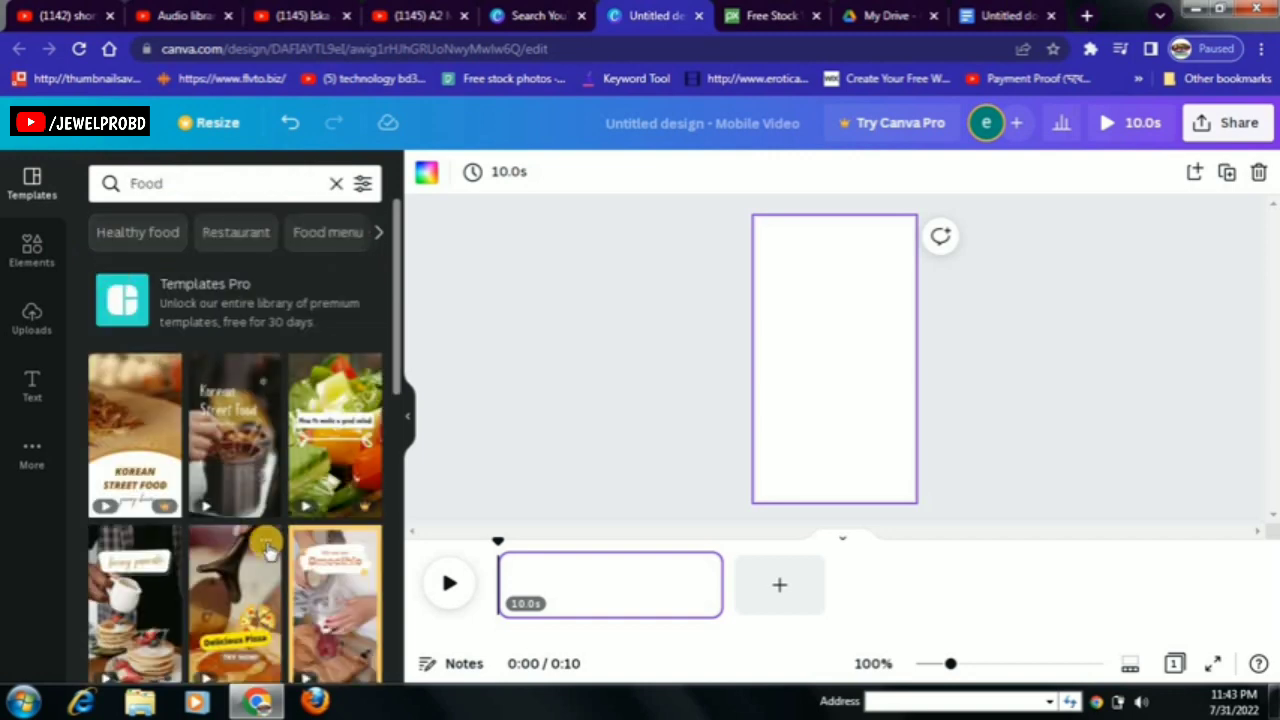
scroll(268, 552, down, 8)
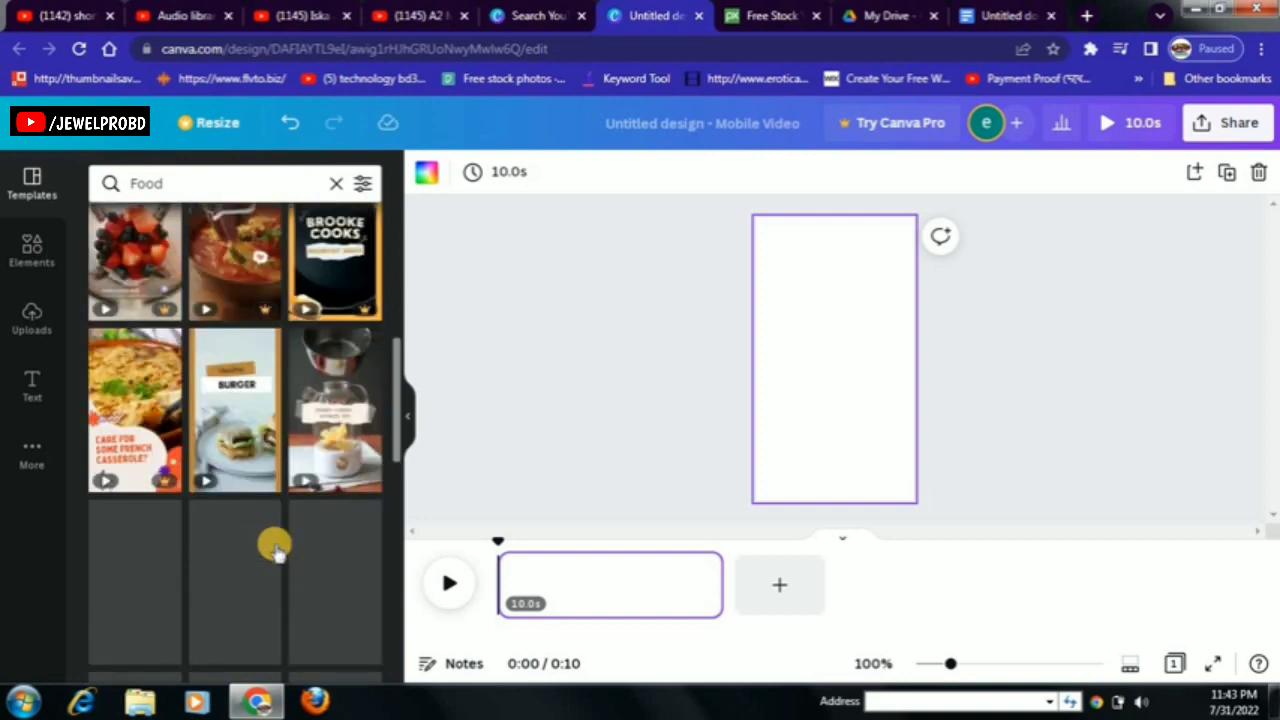
scroll(278, 550, up, 1)
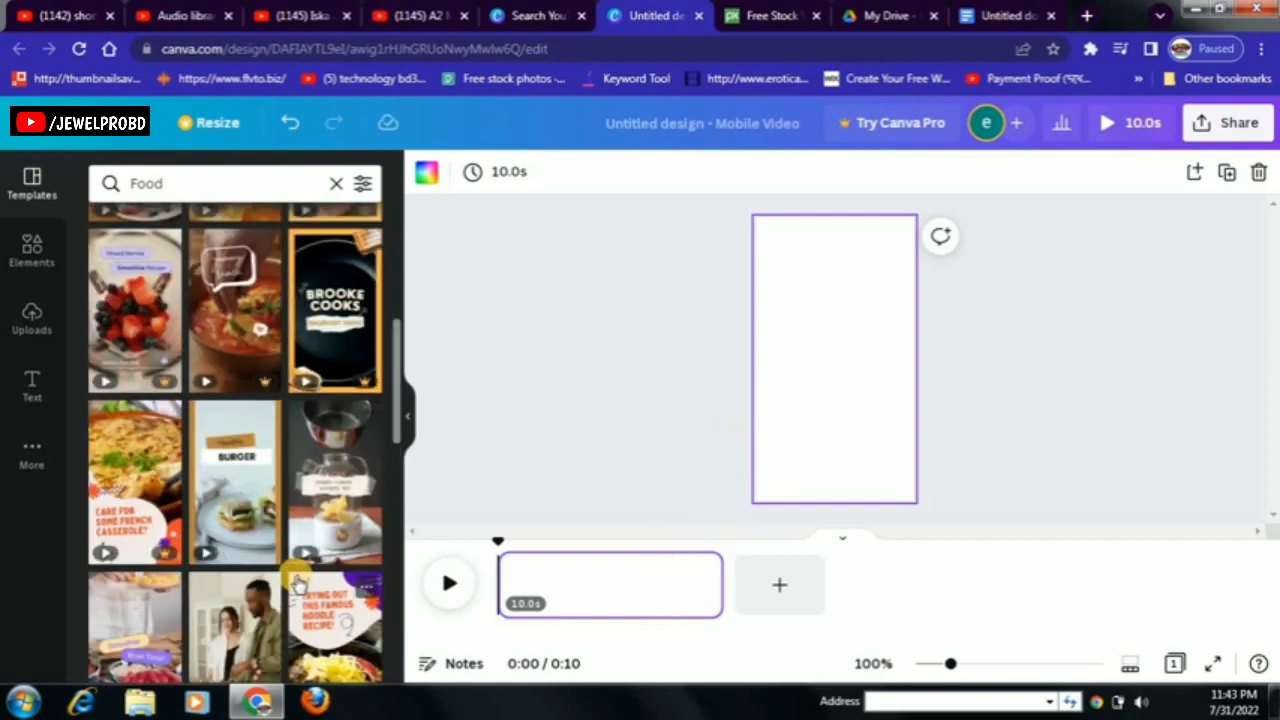
scroll(297, 583, down, 2)
scroll(240, 598, down, 4)
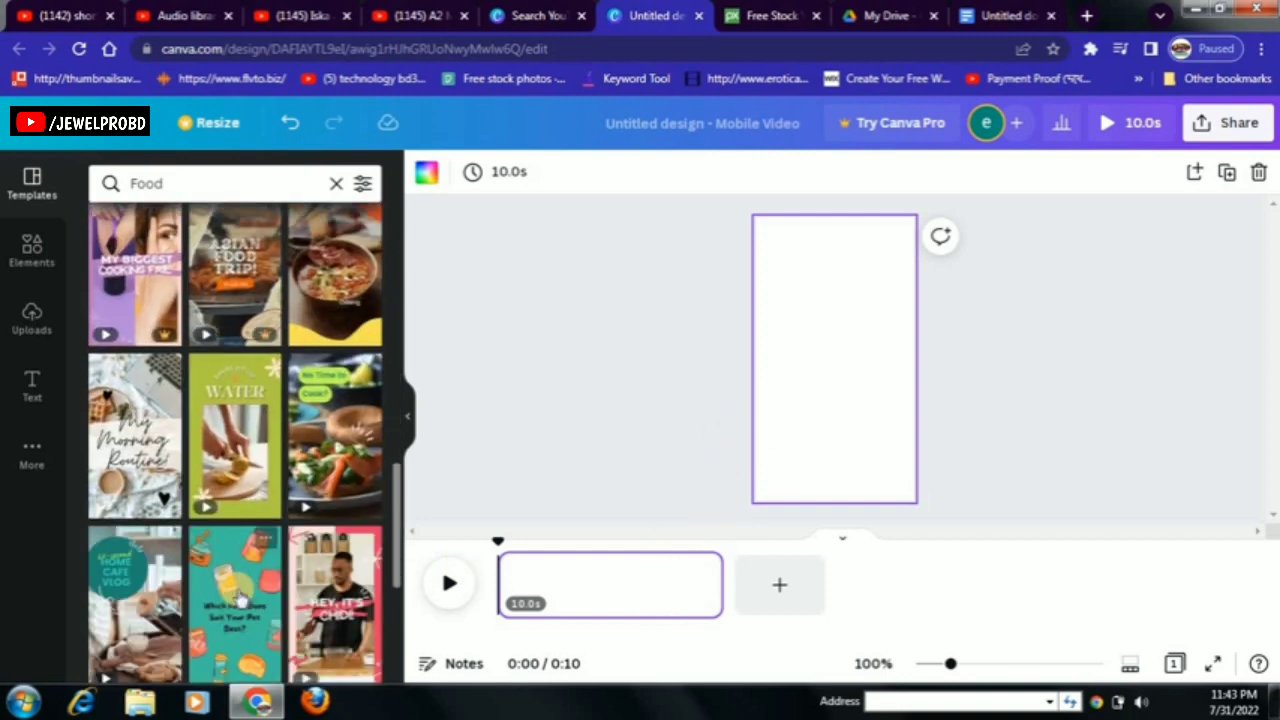
scroll(240, 598, up, 4)
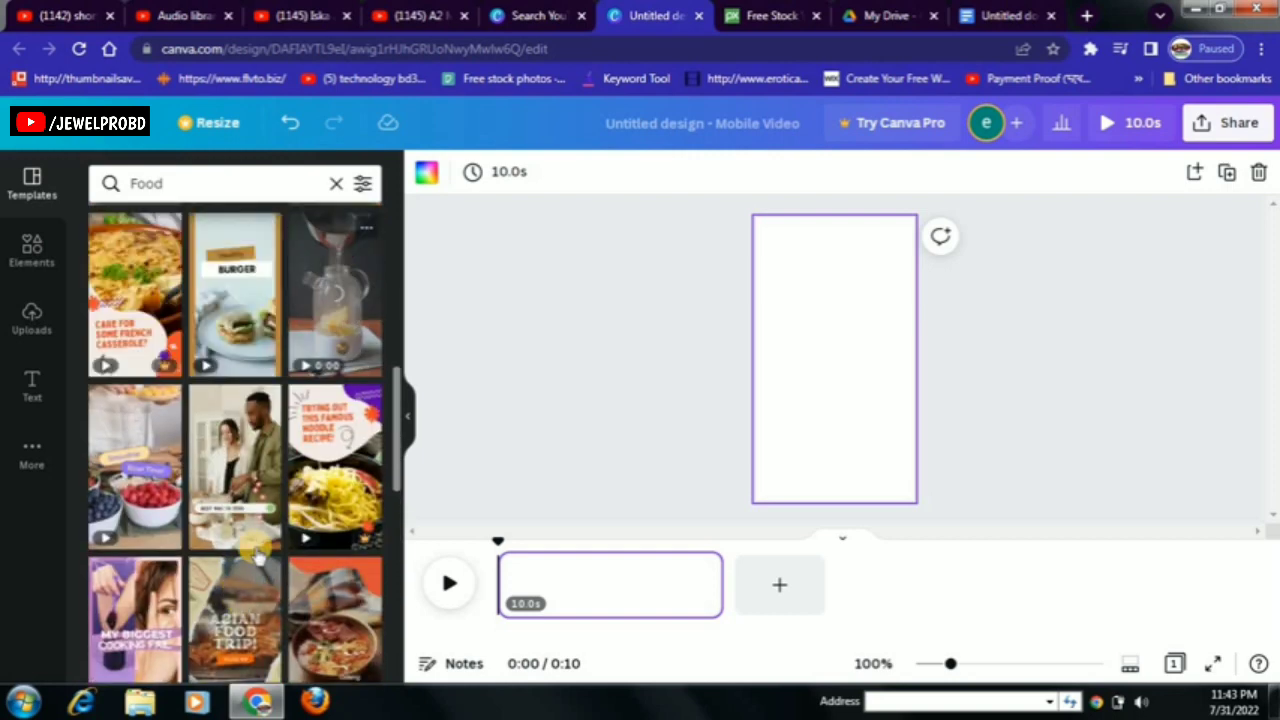
mouse_move(337, 334)
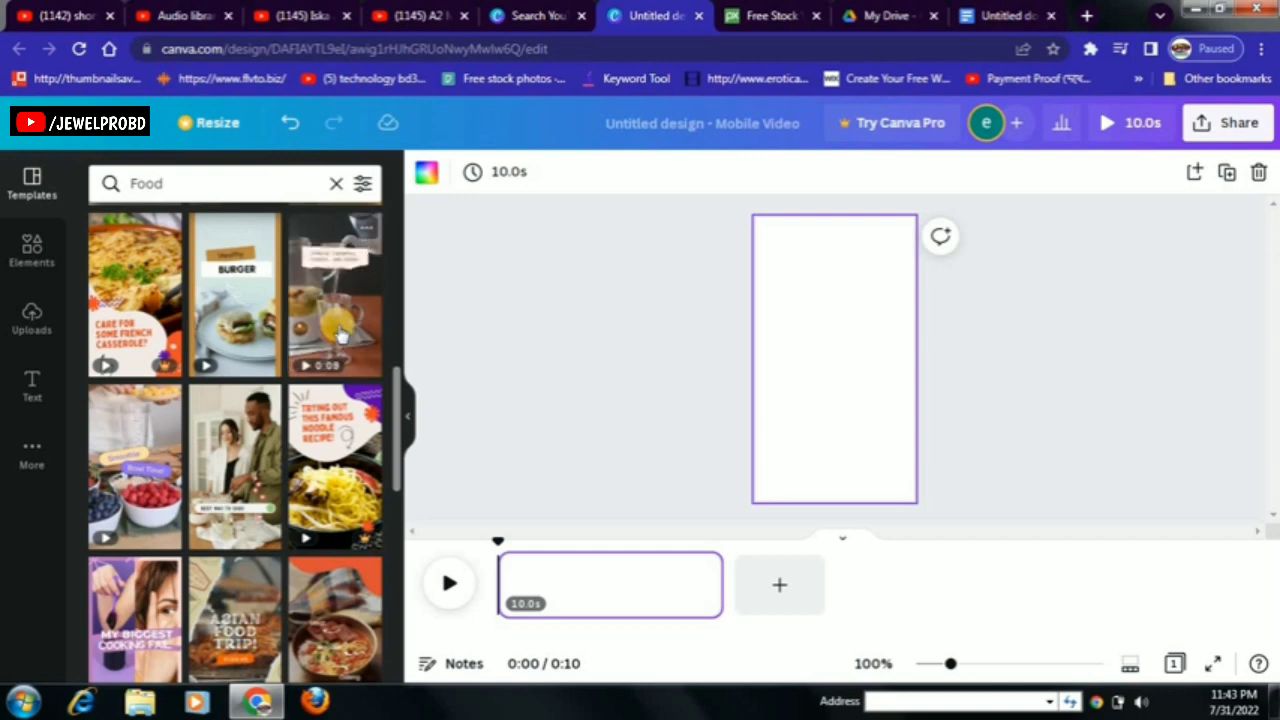
scroll(313, 474, down, 5)
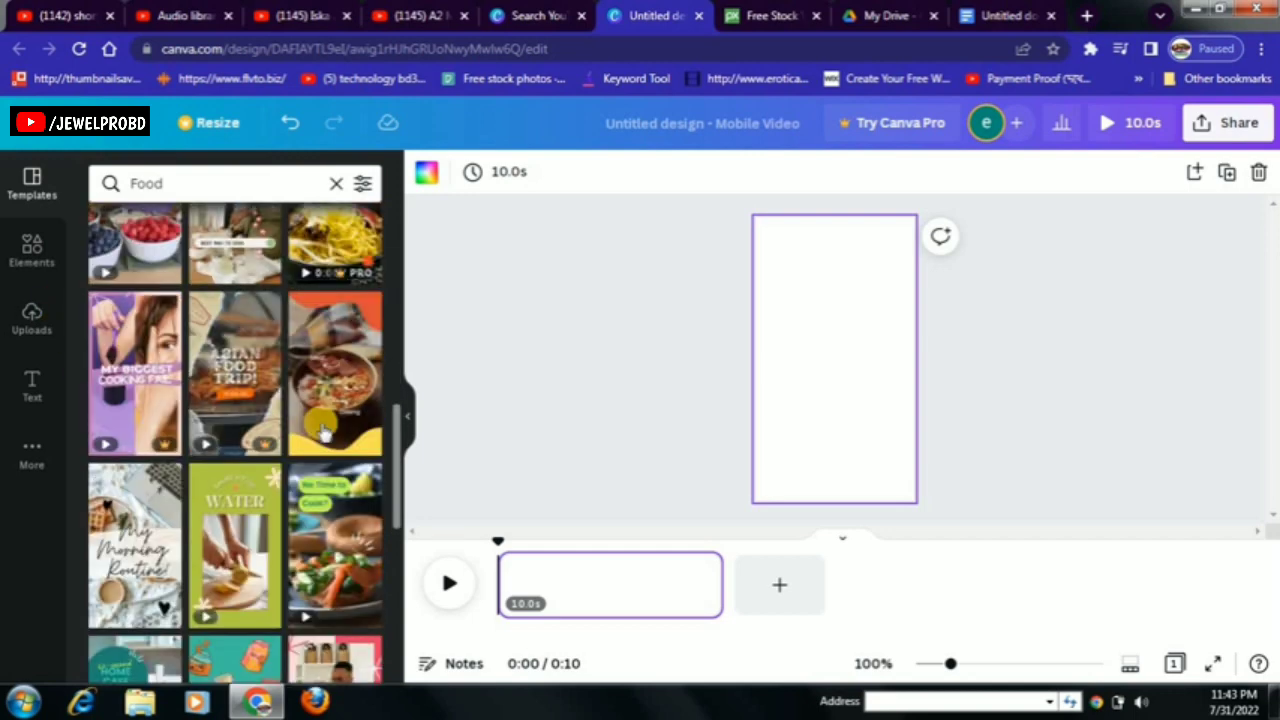
scroll(313, 474, down, 2)
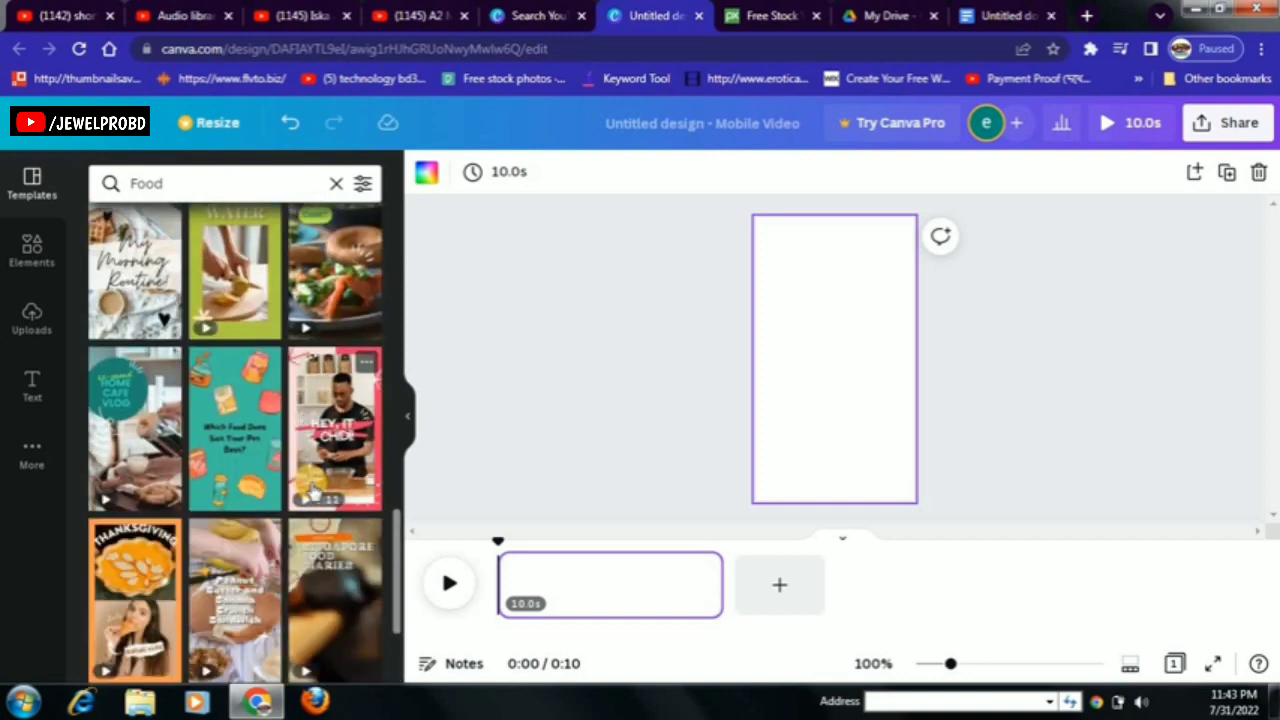
scroll(325, 520, down, 3)
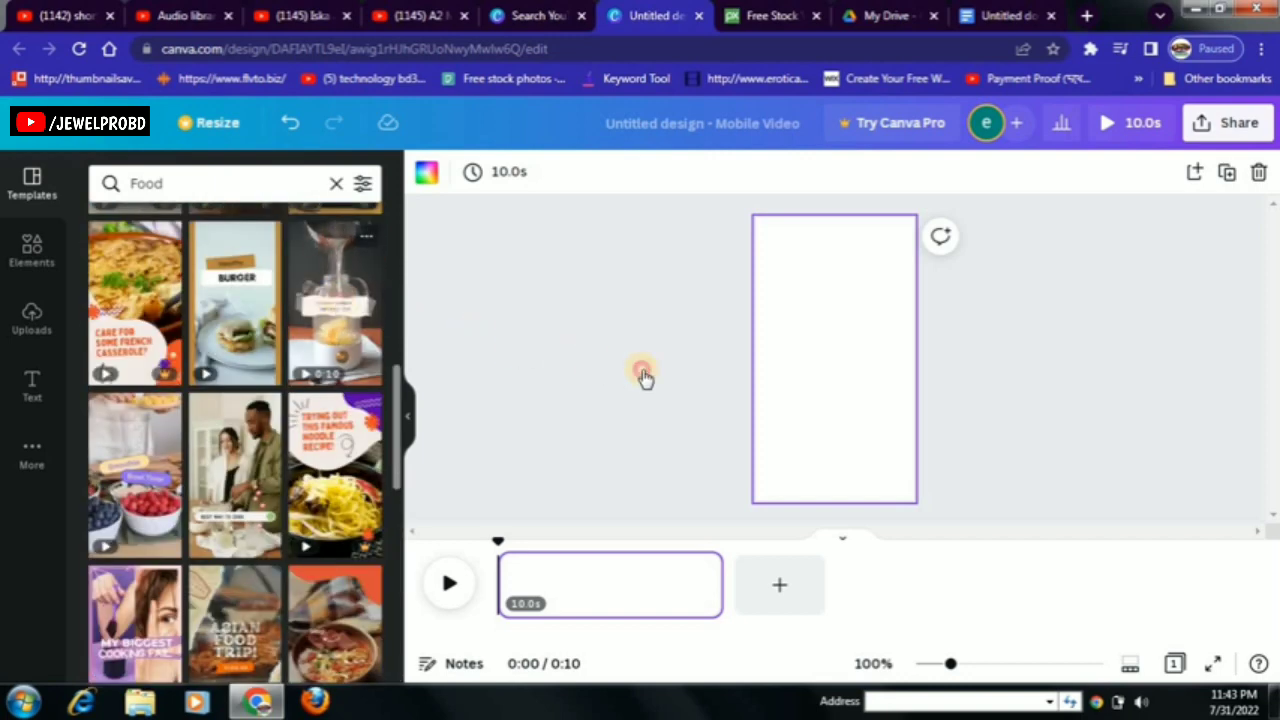
drag(876, 395, 822, 318)
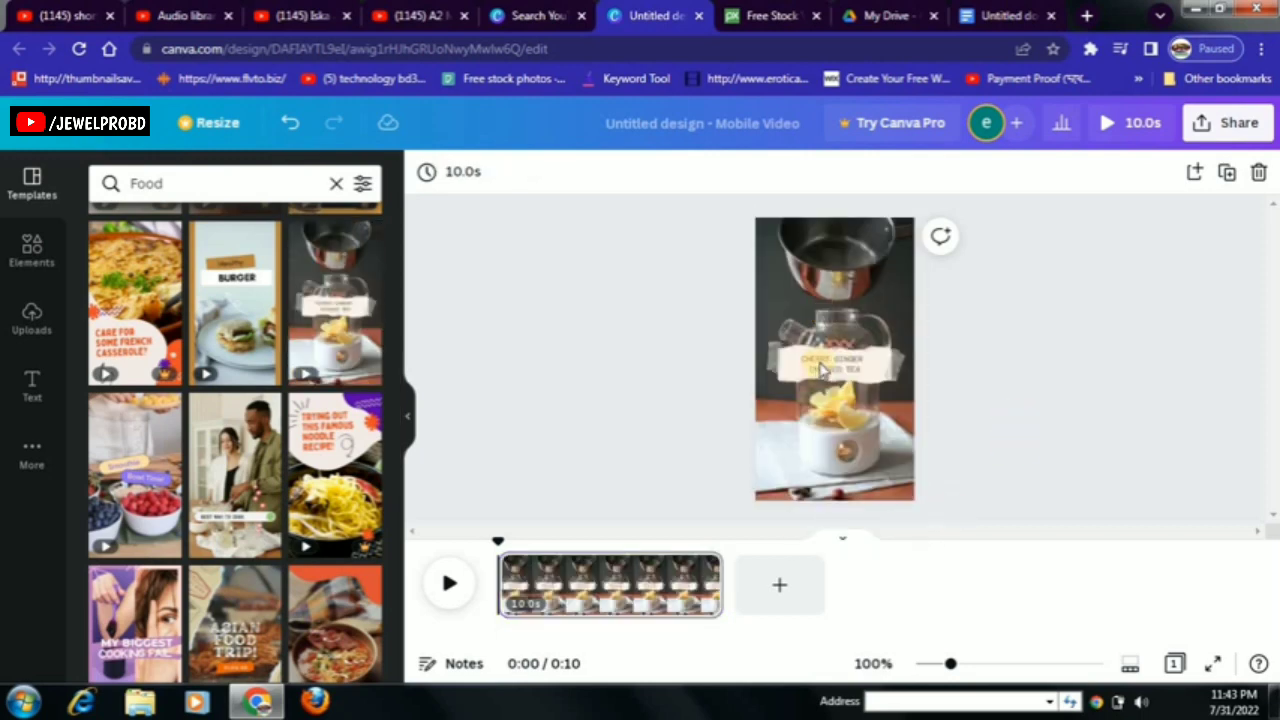
- Delete the "Cherry Ginger Infused Tea" text from the paper label on the page
click(841, 373)
click(840, 380)
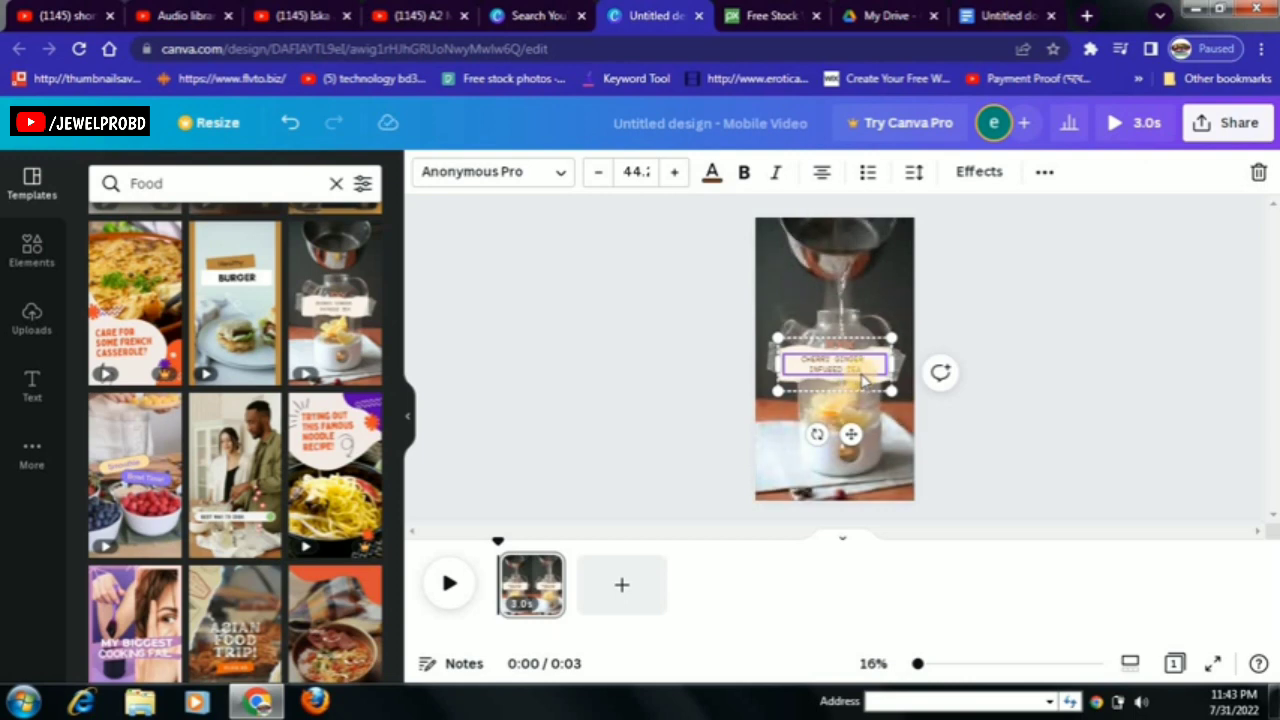
click(862, 378)
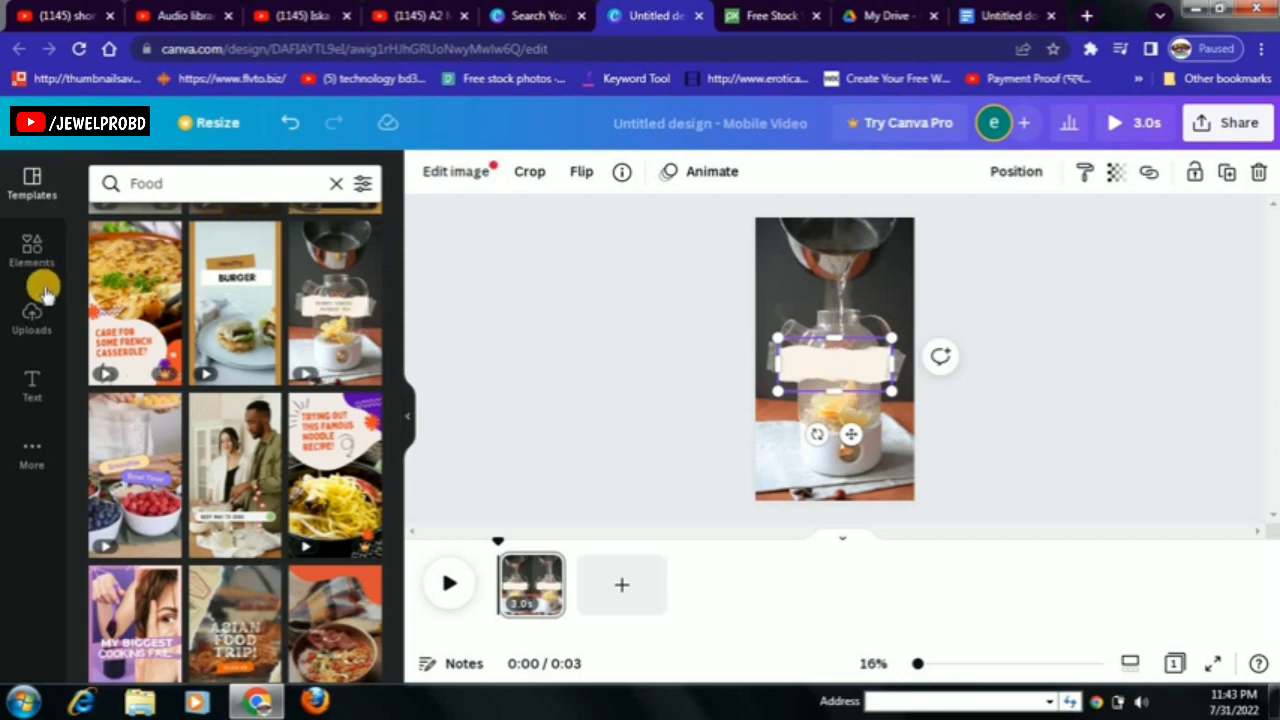
- Add a heading reading "Good Tea" over the paper label on the page
click(32, 390)
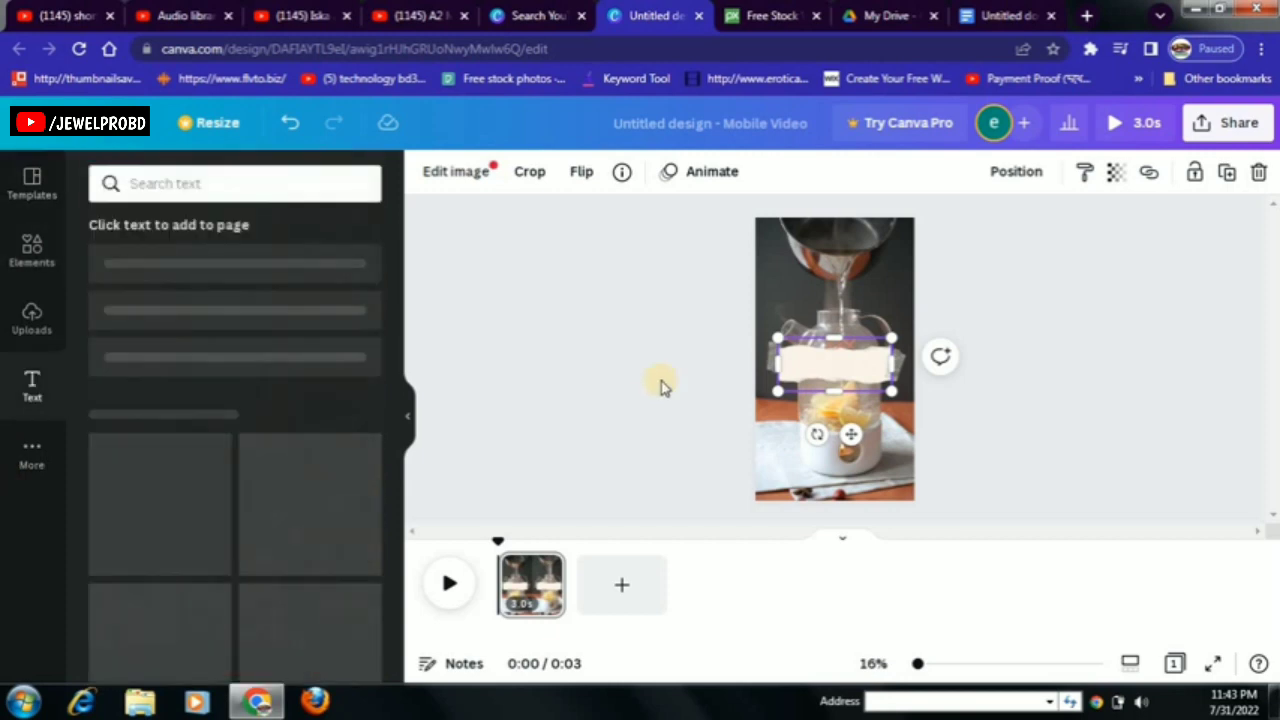
drag(212, 280, 855, 378)
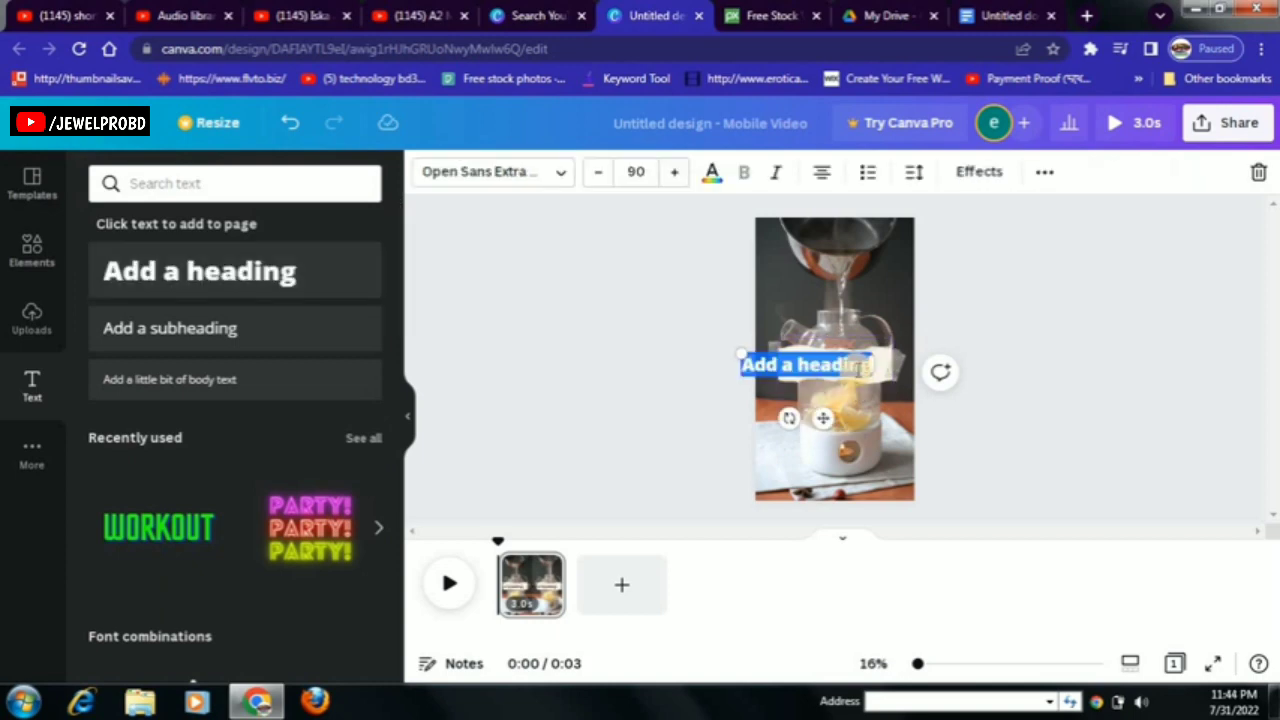
double_click(856, 367)
key(BackSpace)
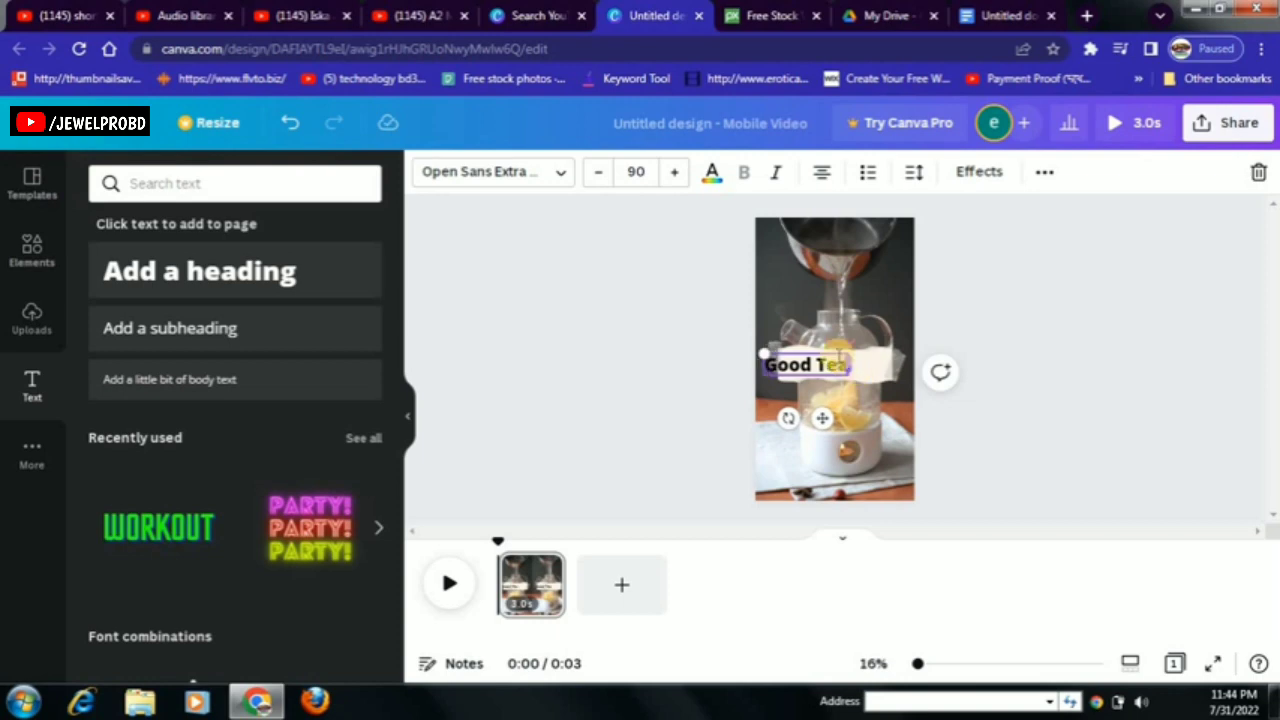
click(956, 435)
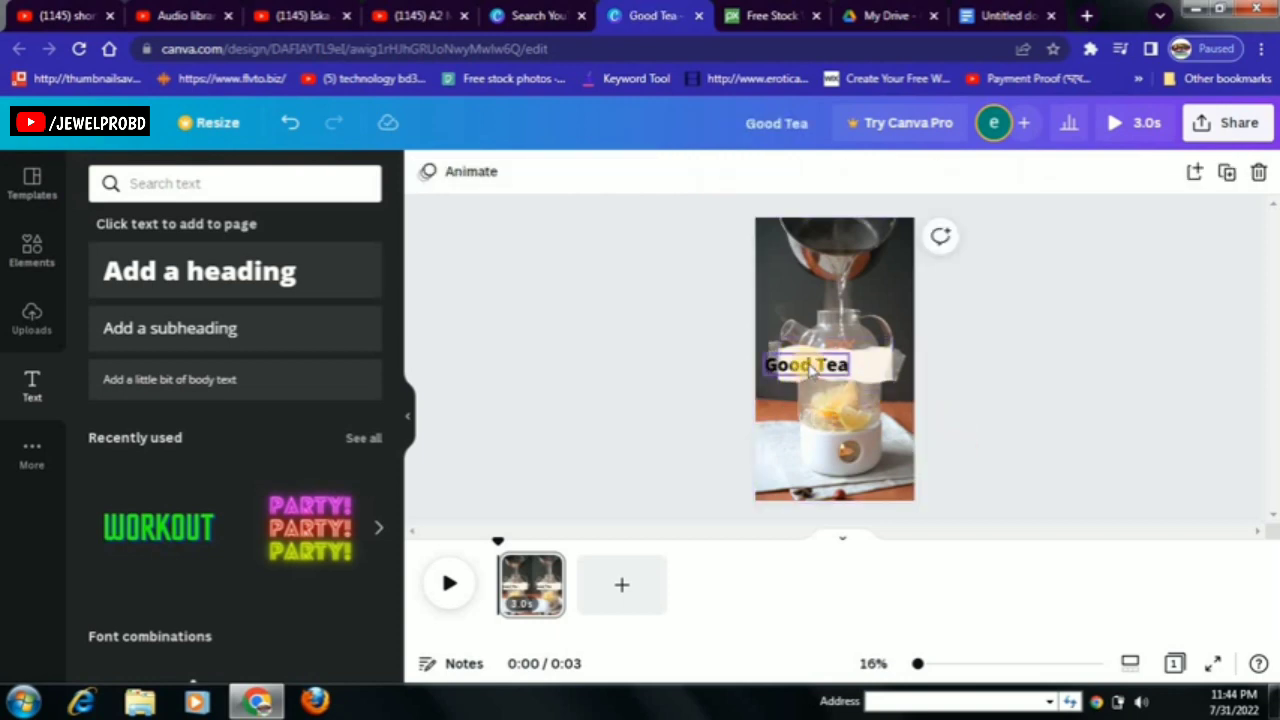
- Center the "Good Tea" heading on the paper label
click(848, 364)
drag(848, 364, 849, 366)
click(963, 440)
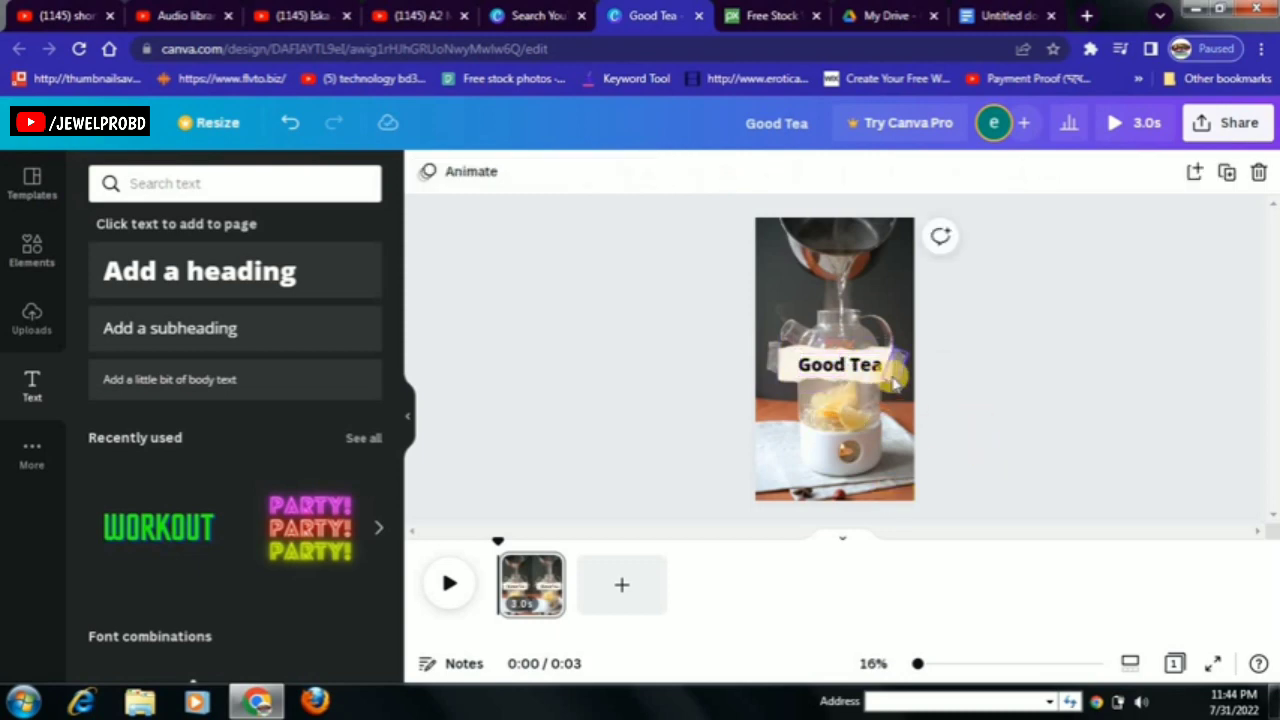
- Move the paper label to the lower edge of the page and place the "Good Tea" heading on it
drag(876, 392, 881, 500)
drag(872, 425, 870, 420)
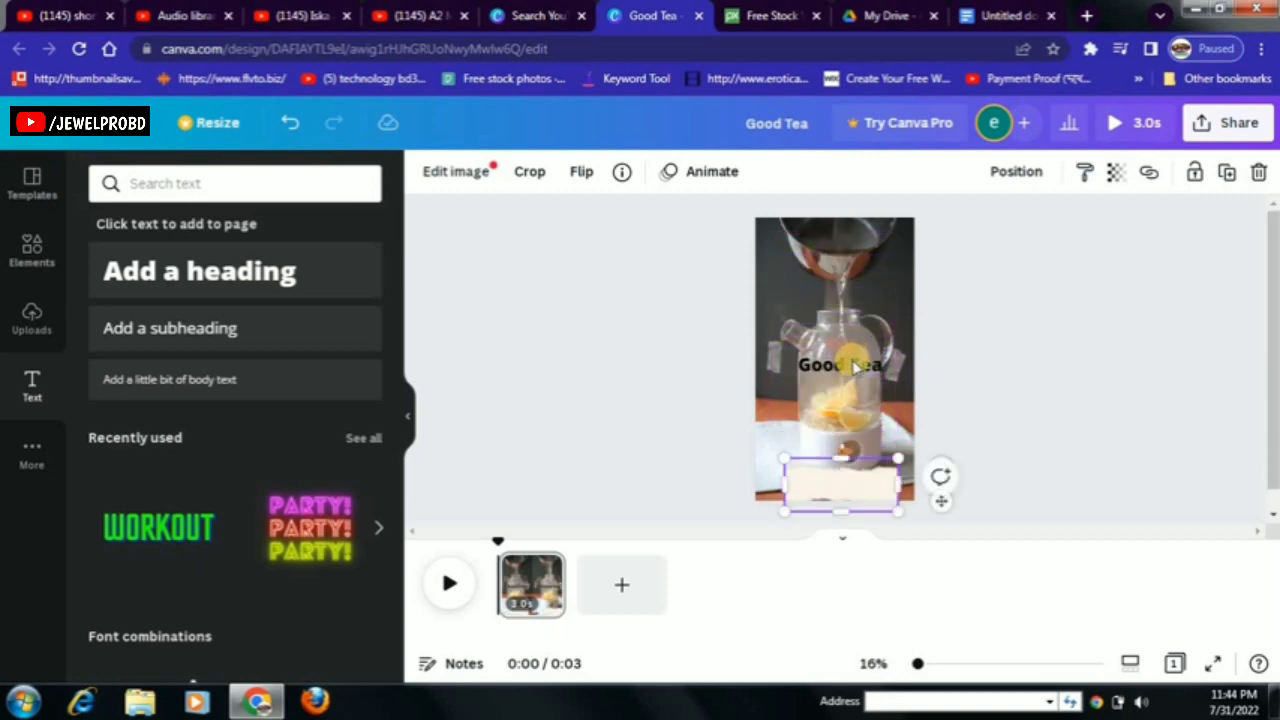
drag(840, 365, 852, 479)
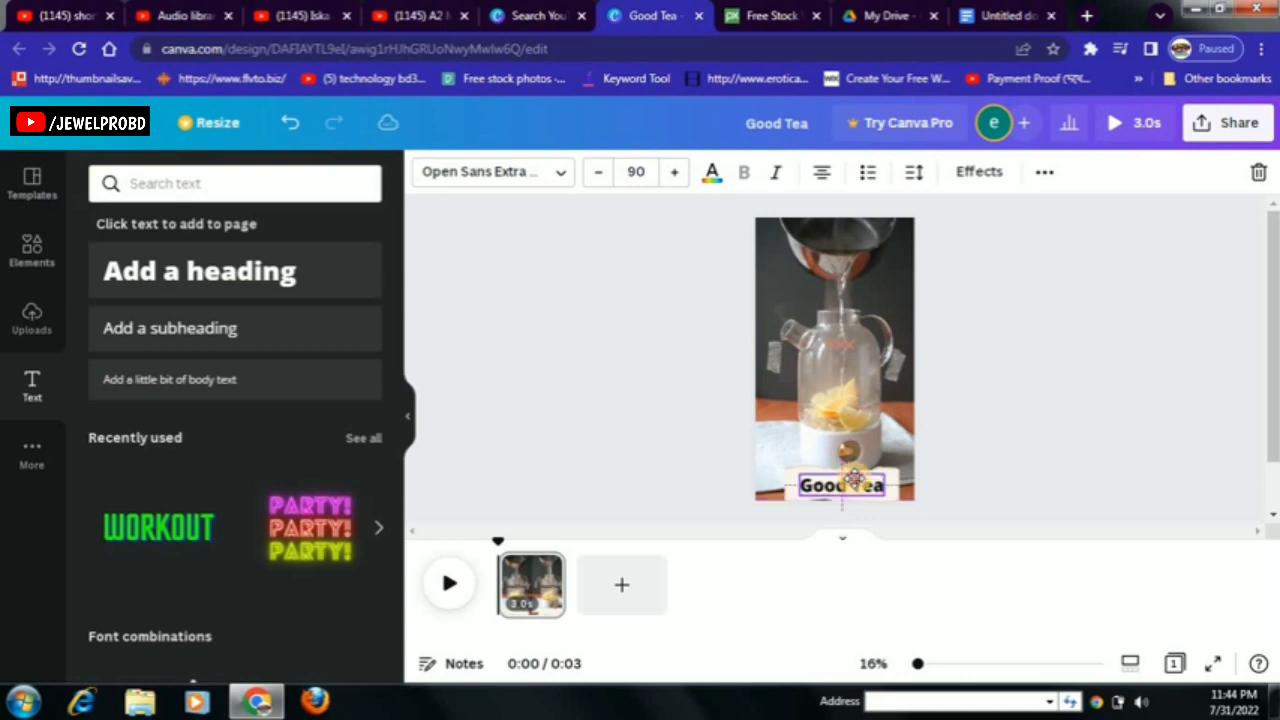
click(1094, 434)
- Delete the small line graphic on the jar and the two tape pieces on either side of it
click(832, 348)
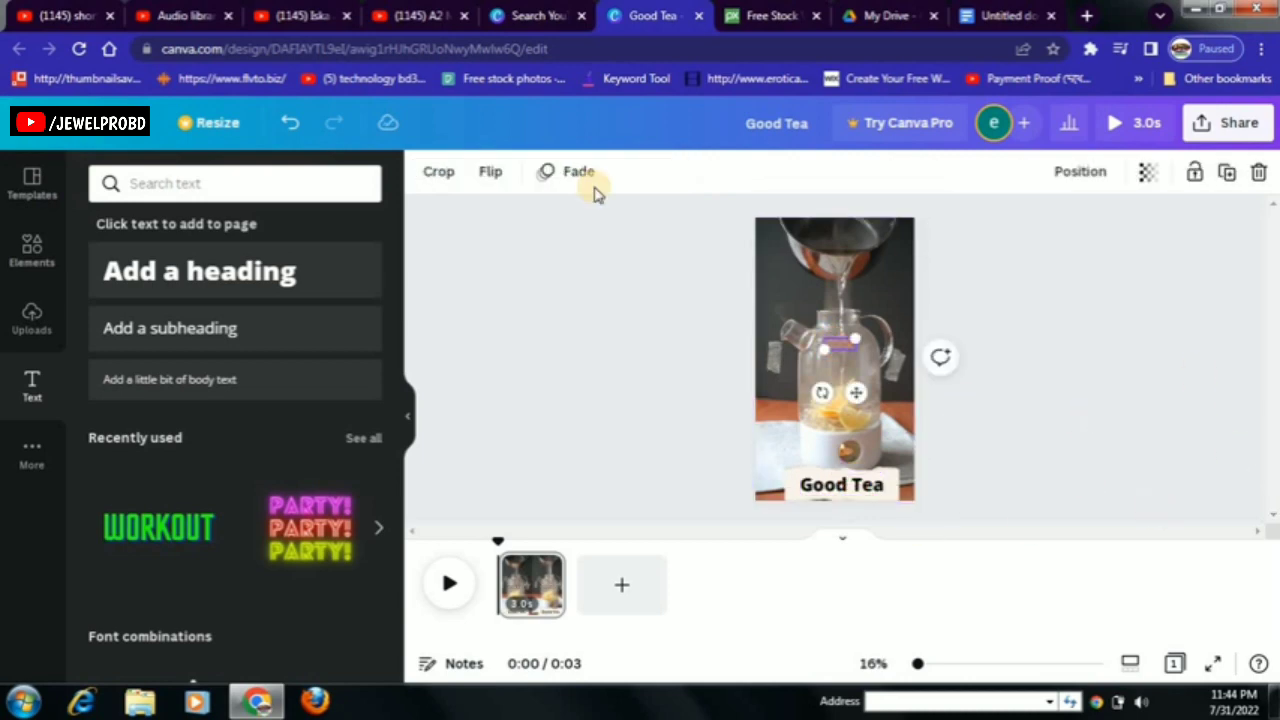
click(1259, 174)
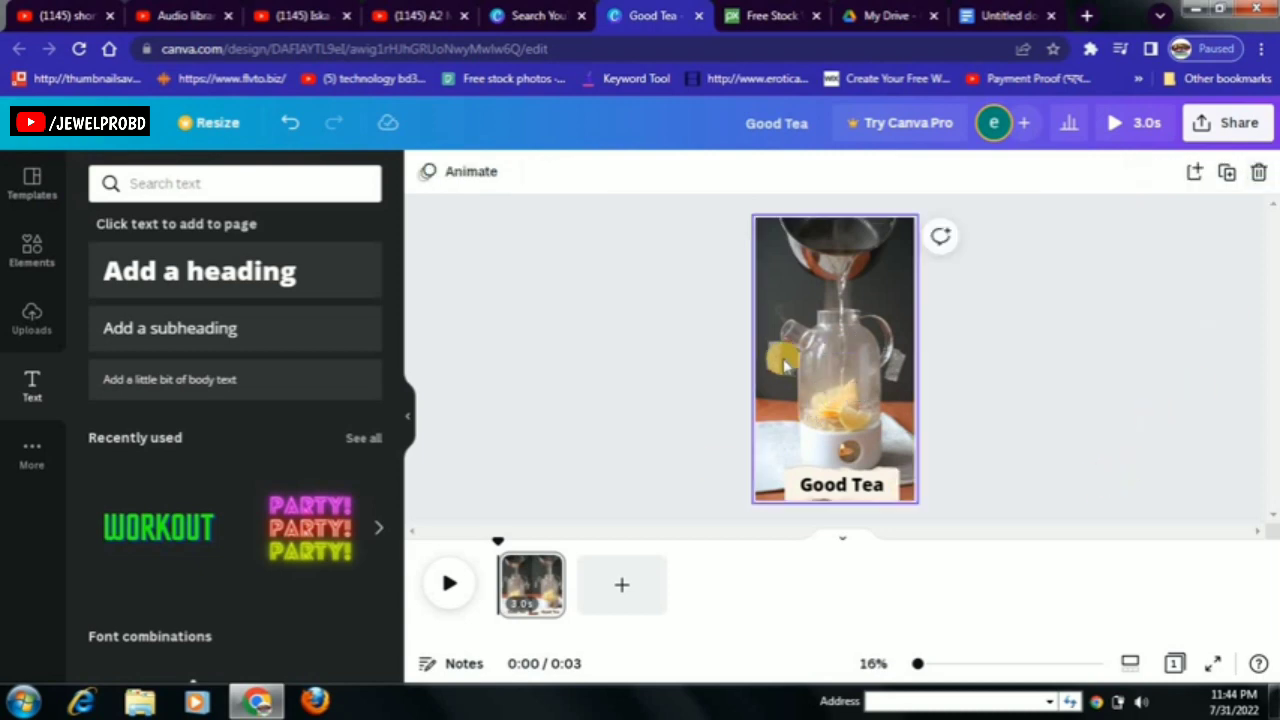
key(ctrl+z)
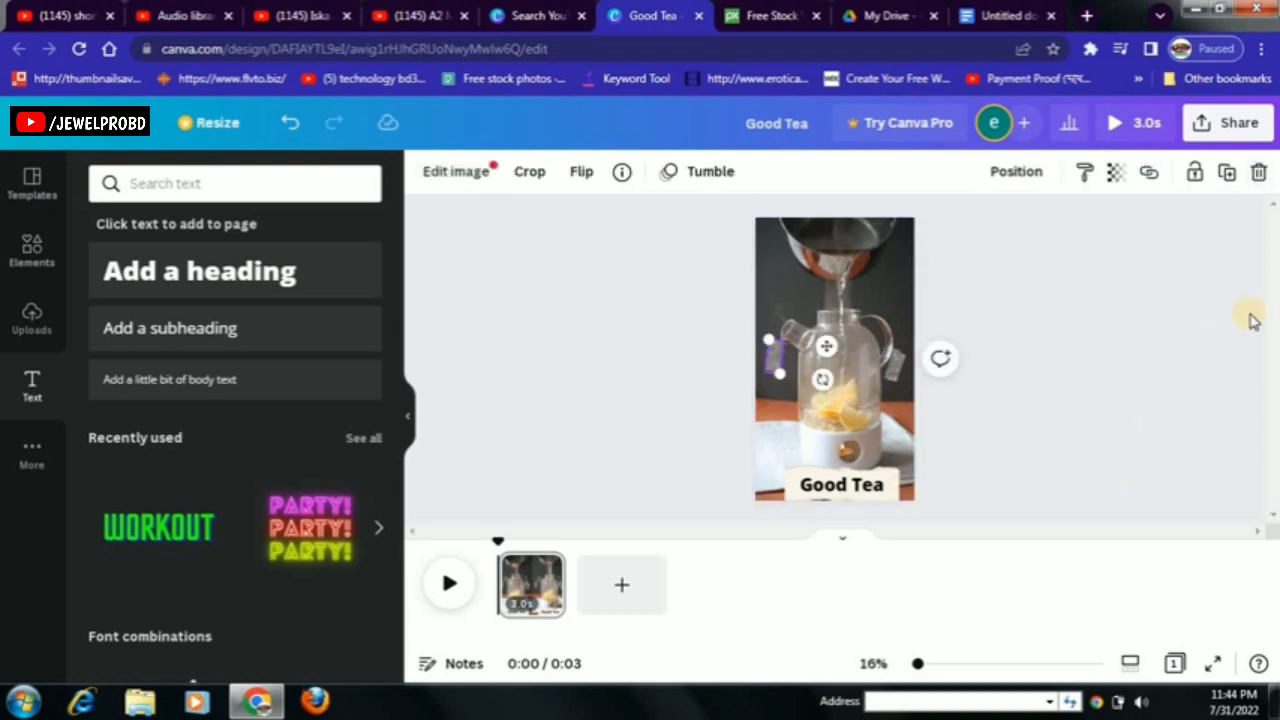
click(1090, 425)
key(ctrl+z)
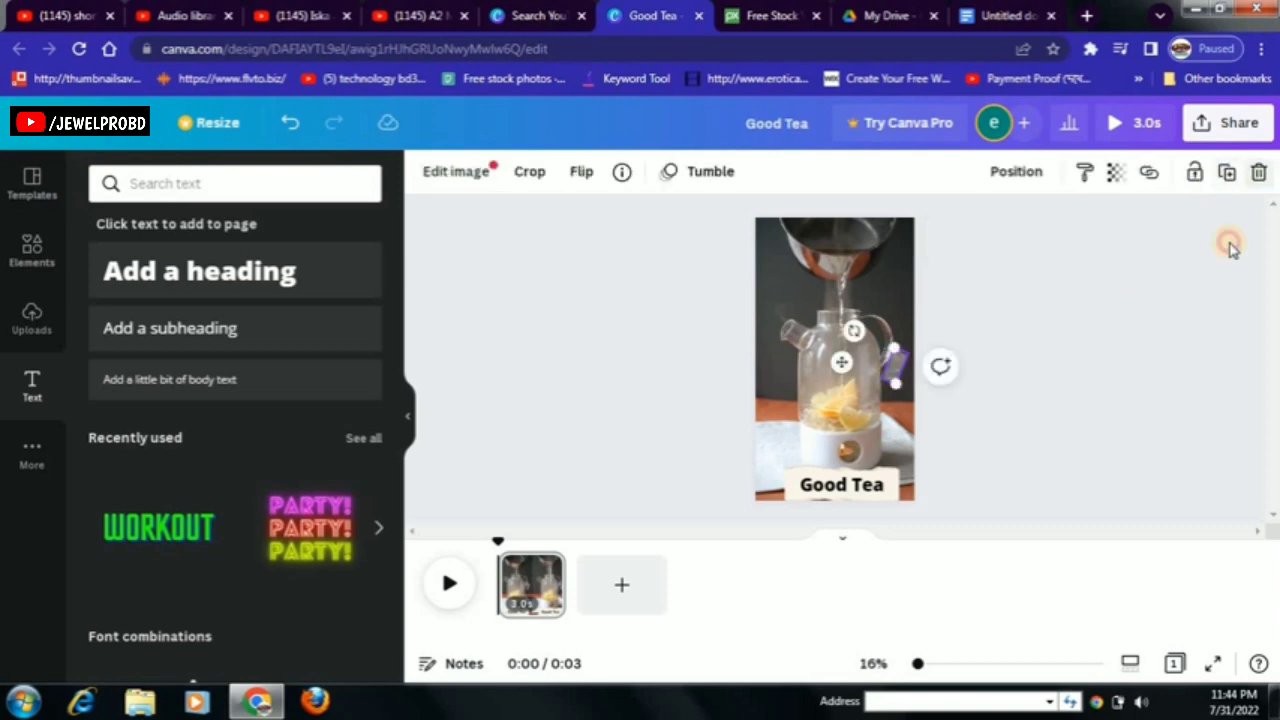
click(1122, 455)
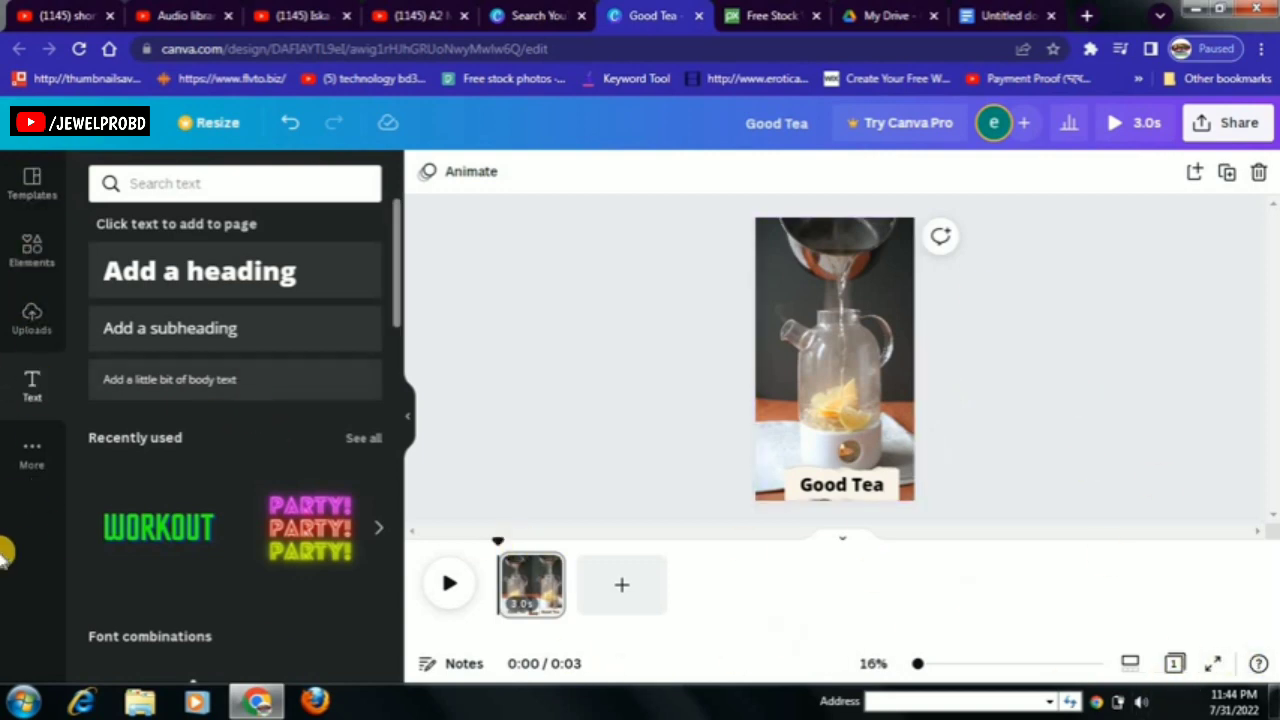
- Search the audio library for "chill" tracks
click(39, 445)
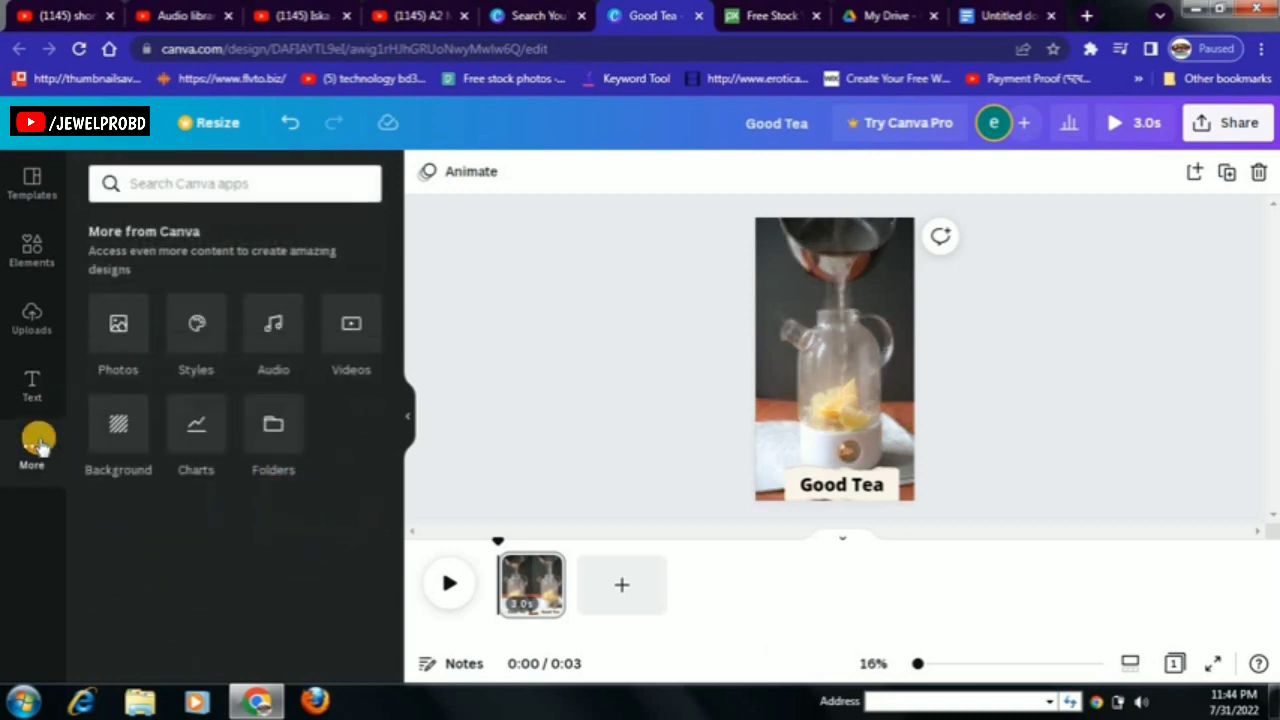
click(273, 340)
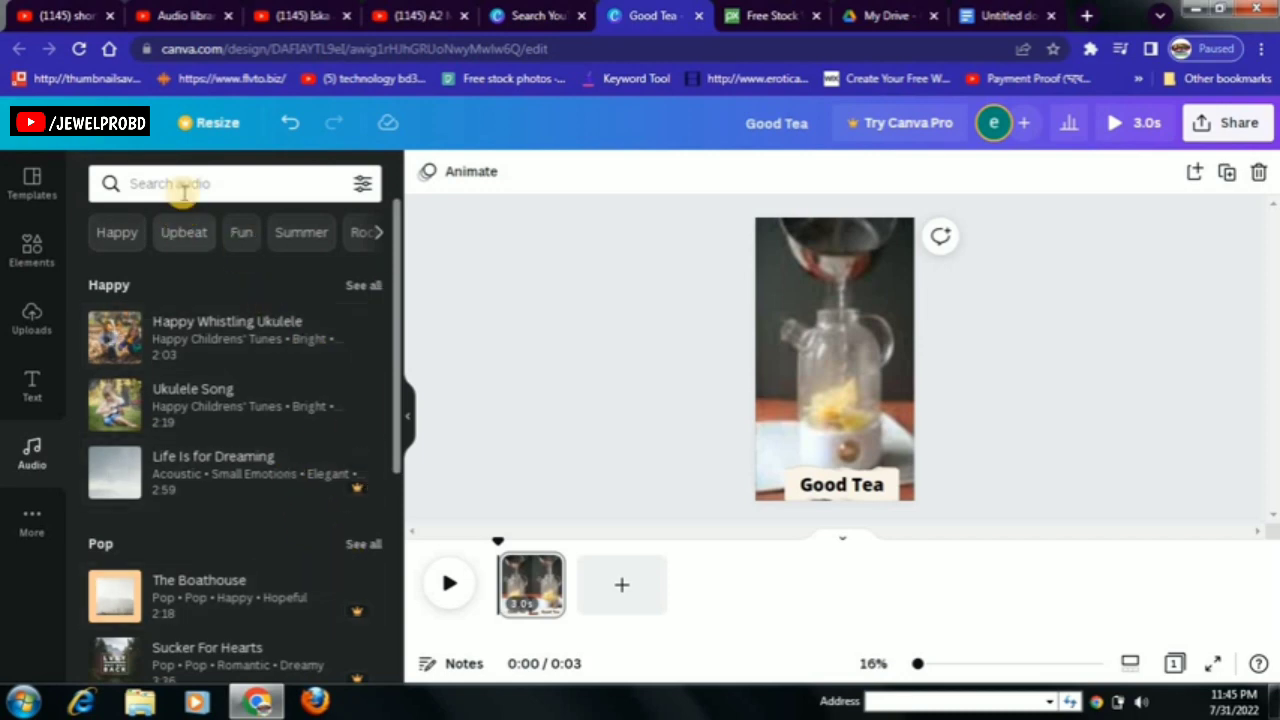
click(227, 182)
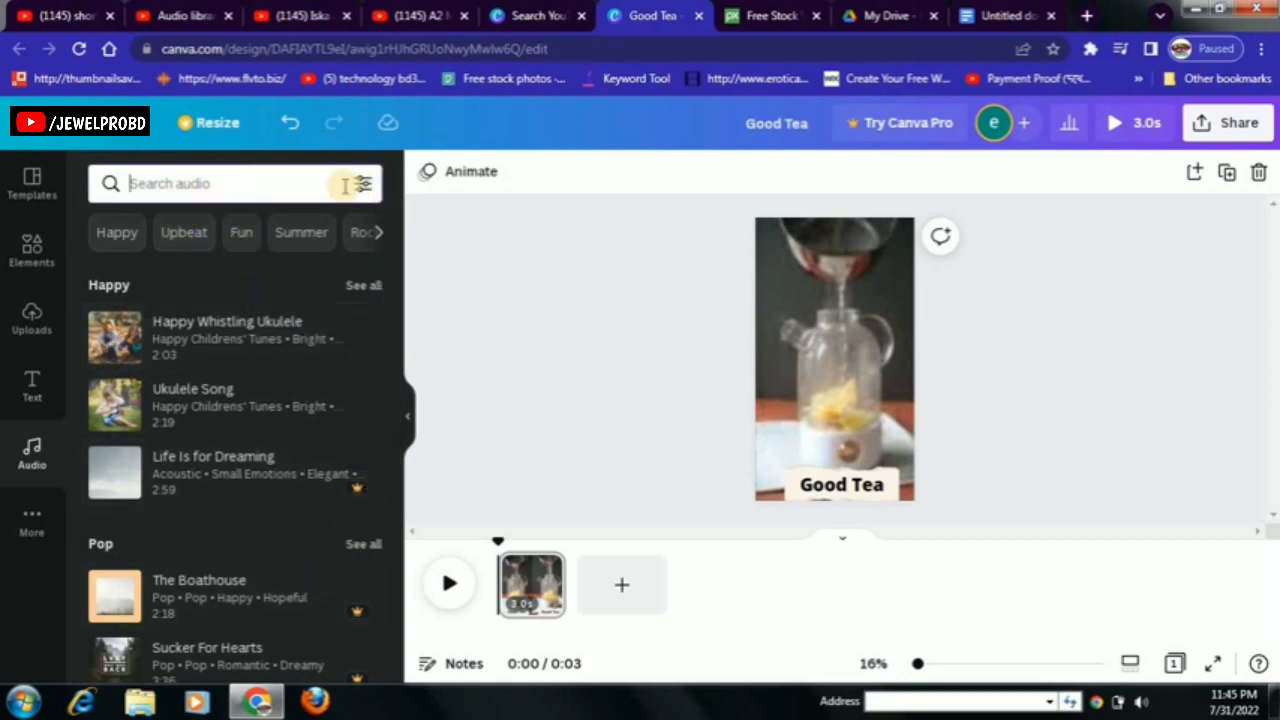
text(d)
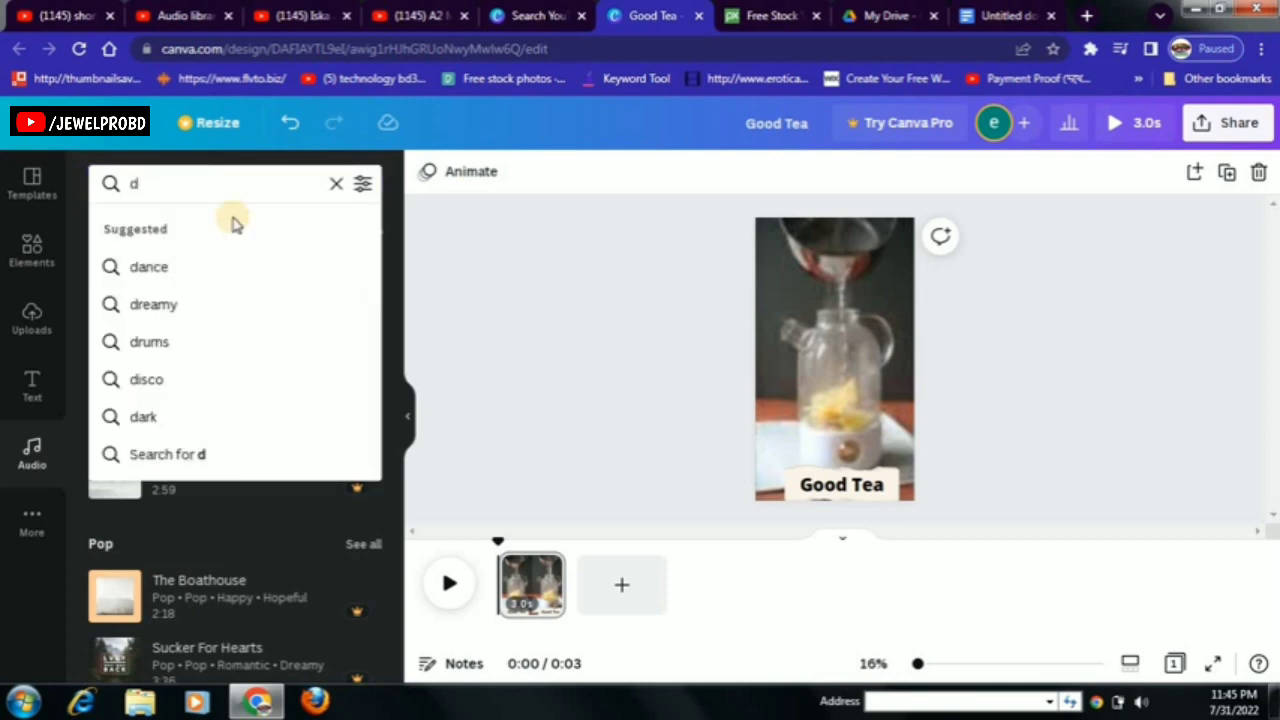
key(BackSpace)
text(c)
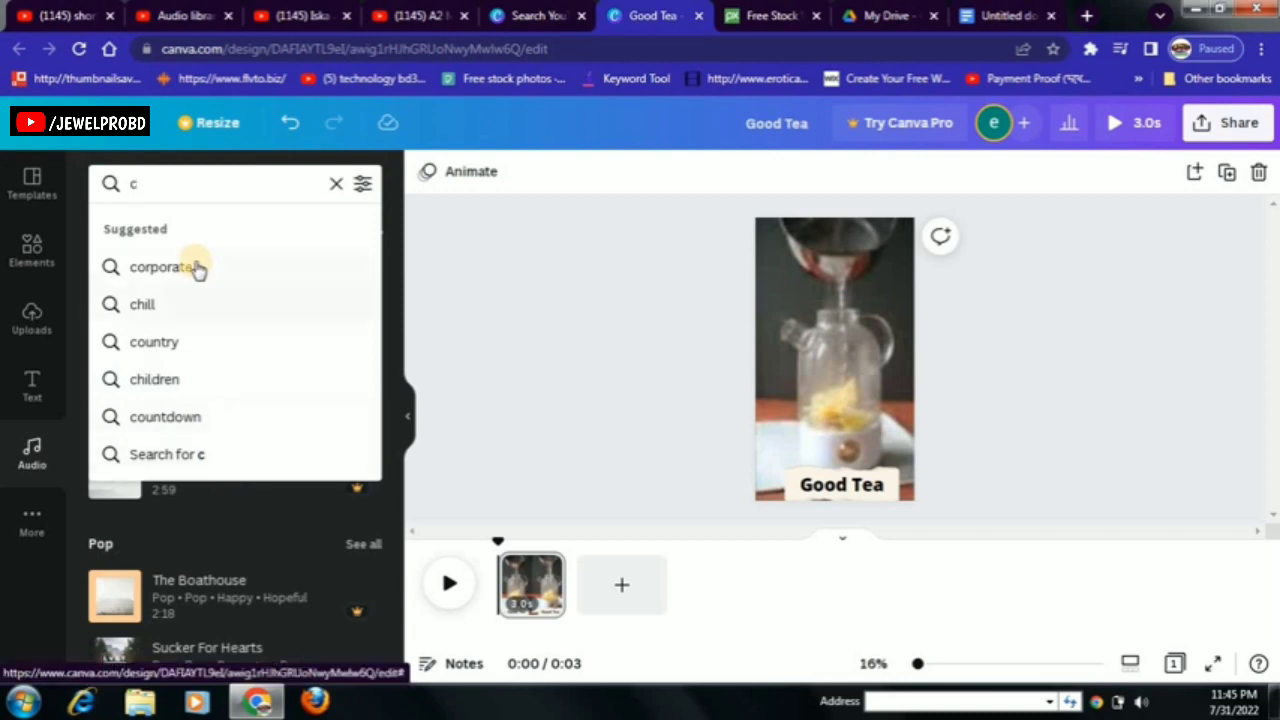
click(187, 306)
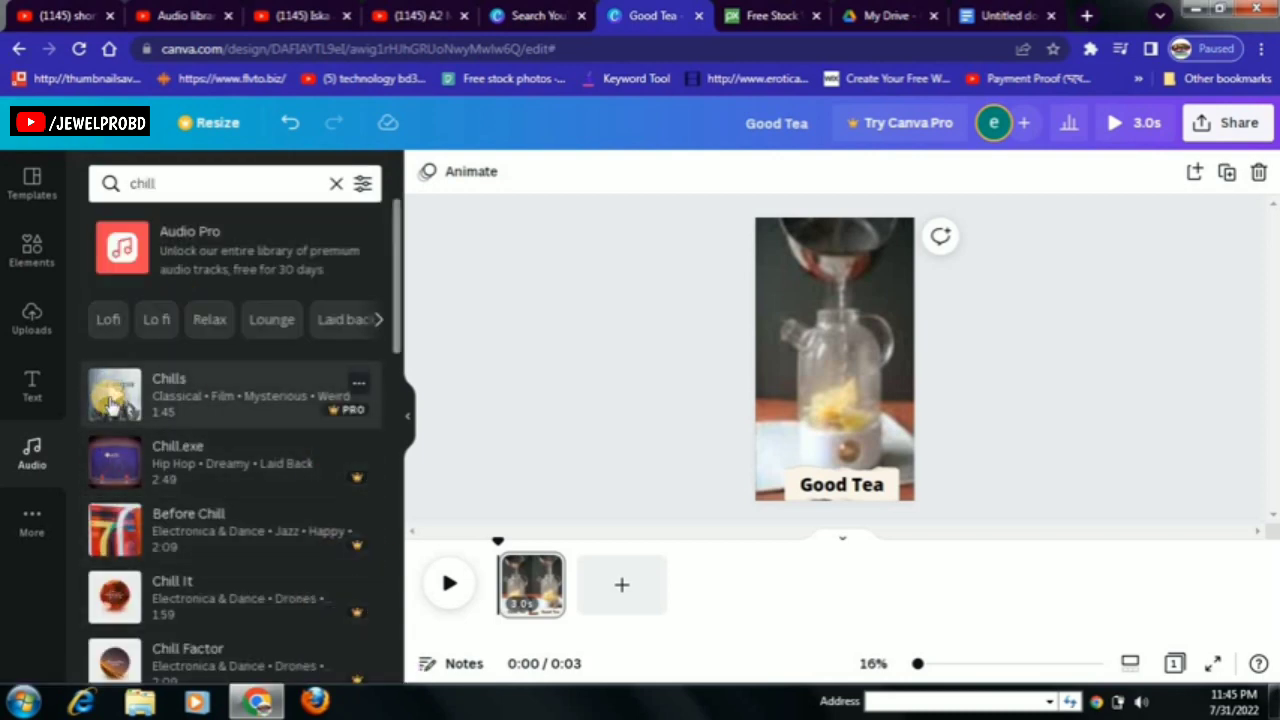
- Preview the Chills track and add it to the video's timeline
click(112, 403)
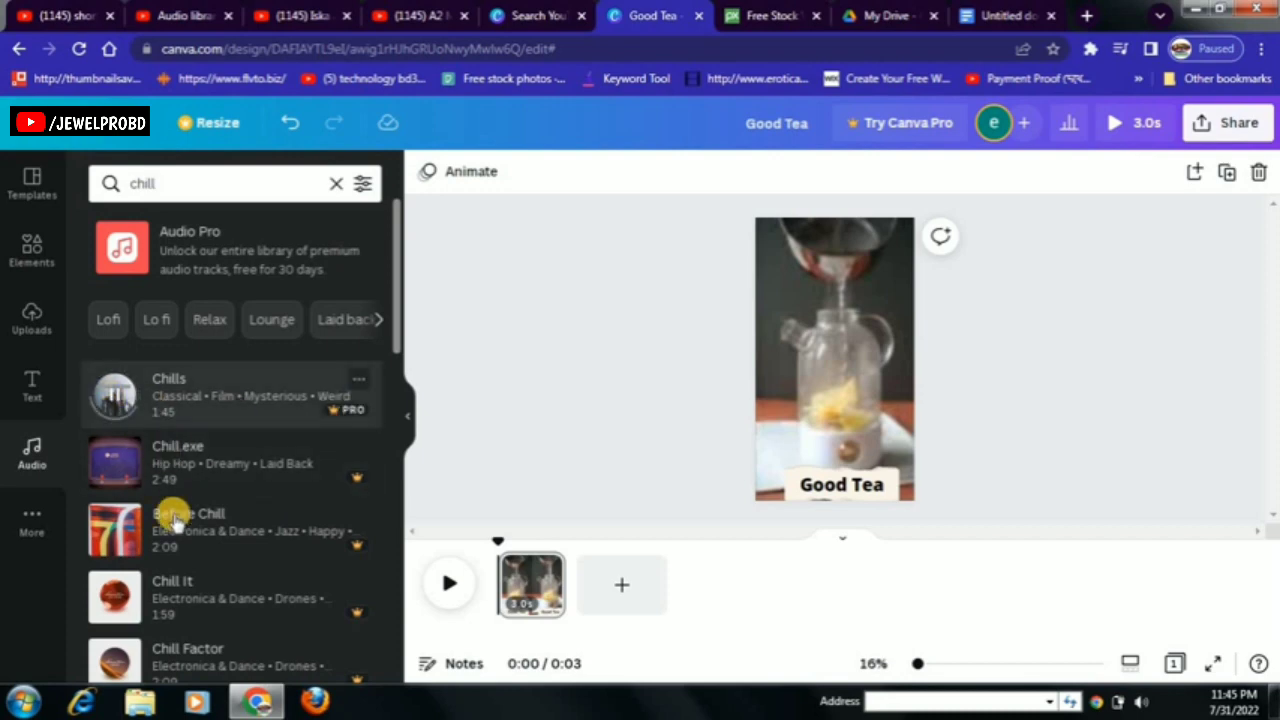
scroll(138, 575, down, 1)
scroll(138, 575, down, 15)
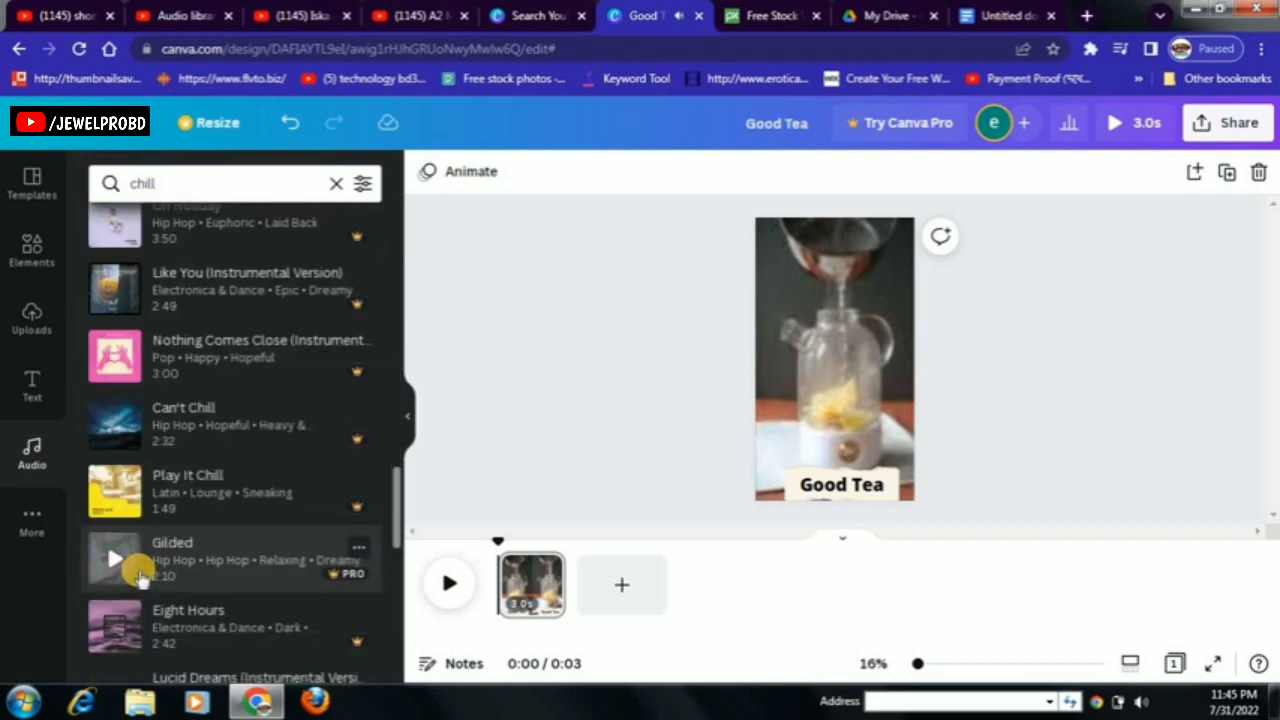
scroll(138, 577, up, 20)
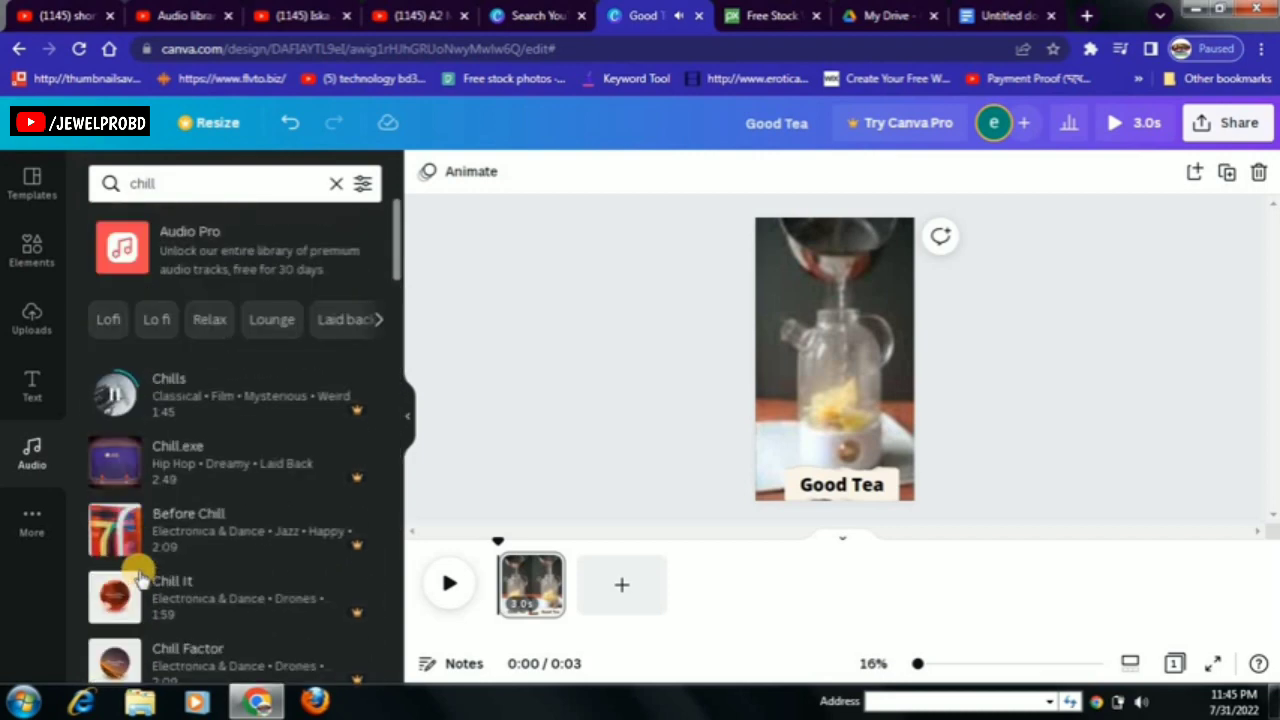
click(113, 396)
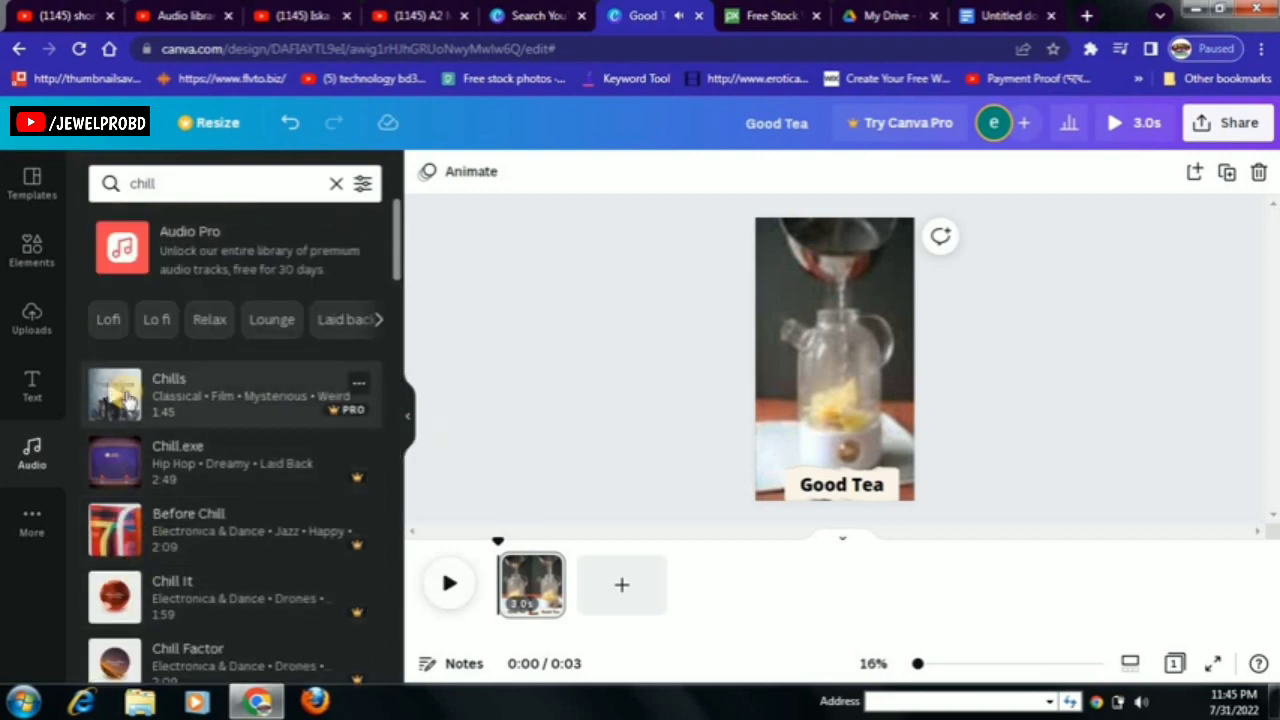
drag(388, 434, 520, 590)
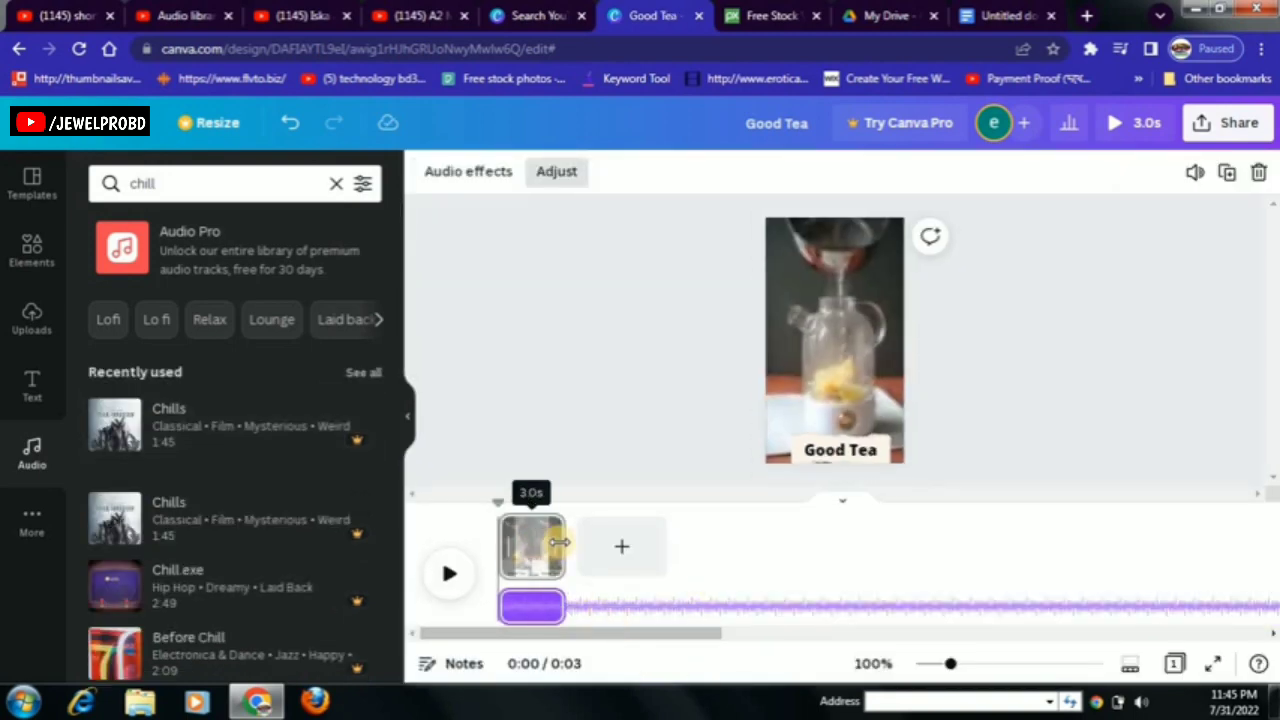
- Extend the Good Tea page's duration to 10.6 seconds in the timeline
drag(607, 541, 611, 546)
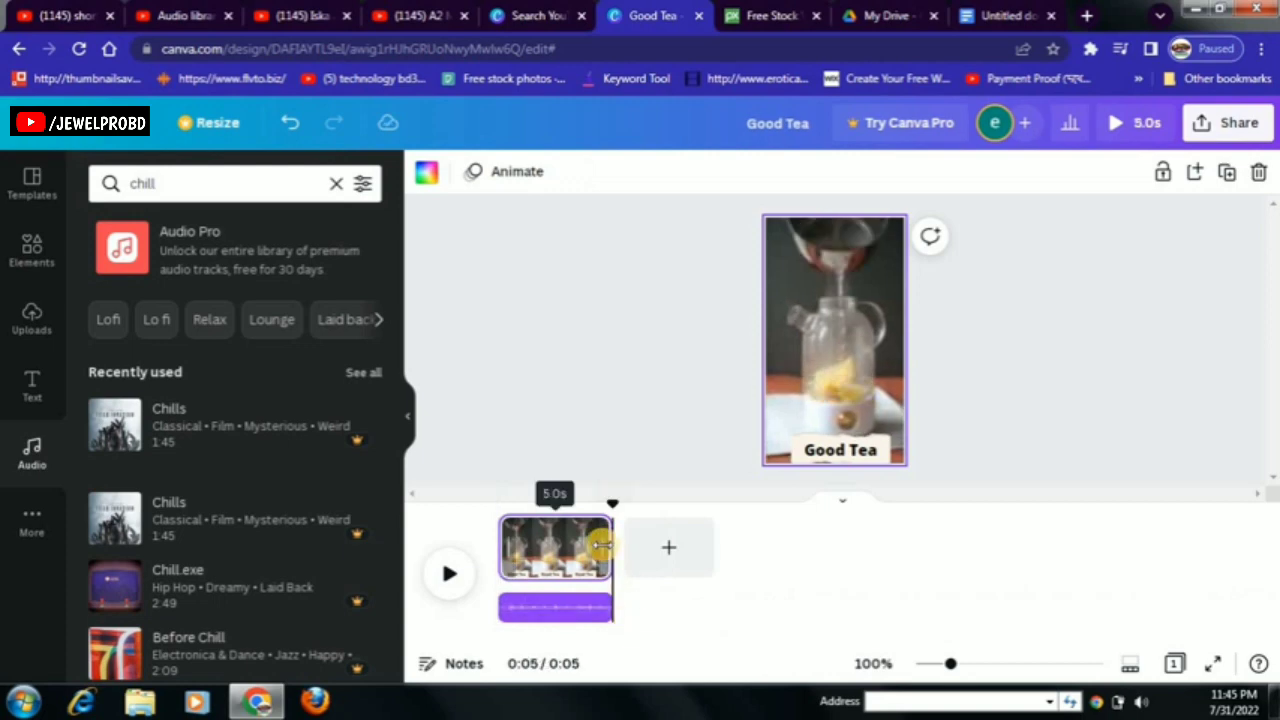
drag(660, 545, 735, 577)
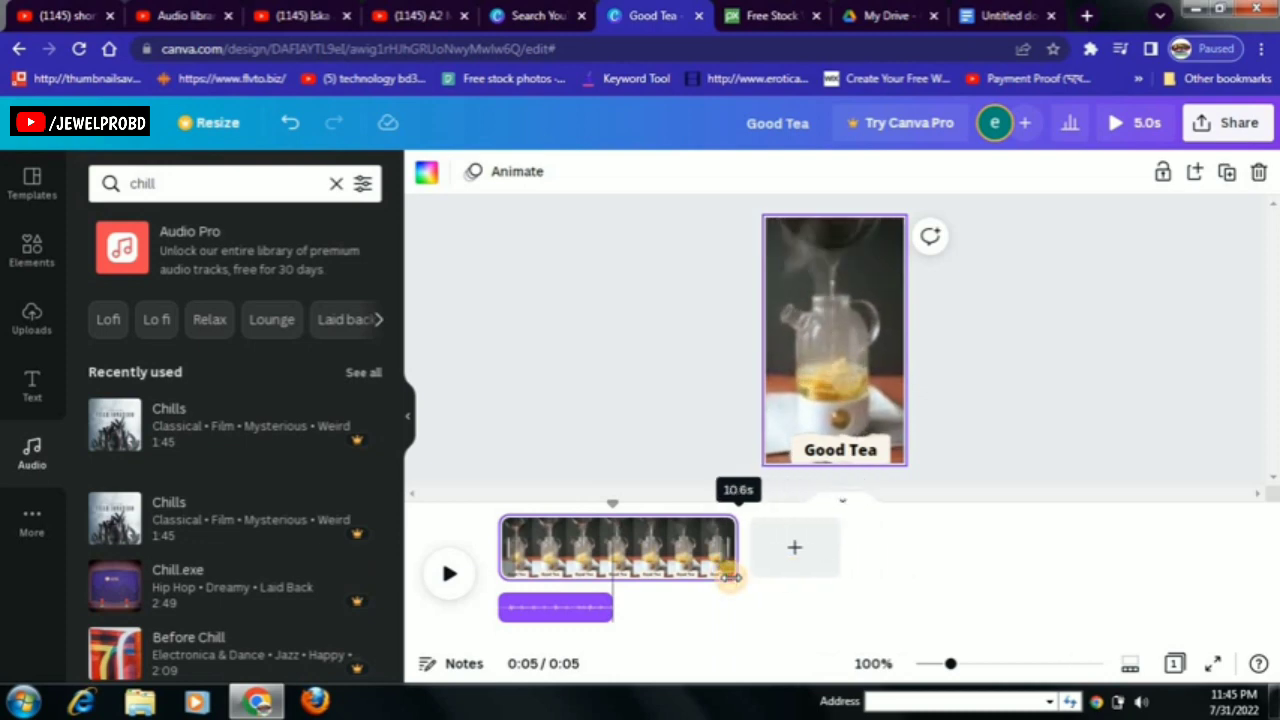
- Add a second page using the cooking scene from the Pink Red White Home Foodie Food YouTube Intro template and extend it to 7.5 seconds
click(794, 548)
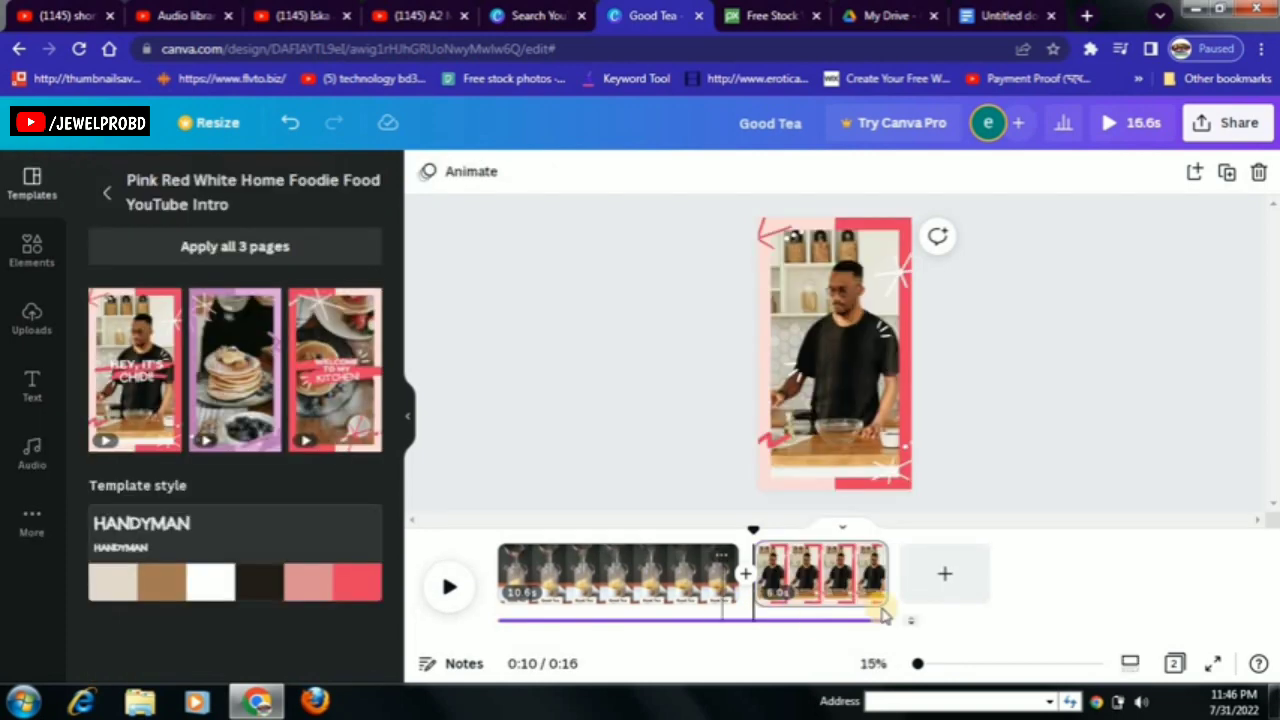
drag(884, 617, 922, 600)
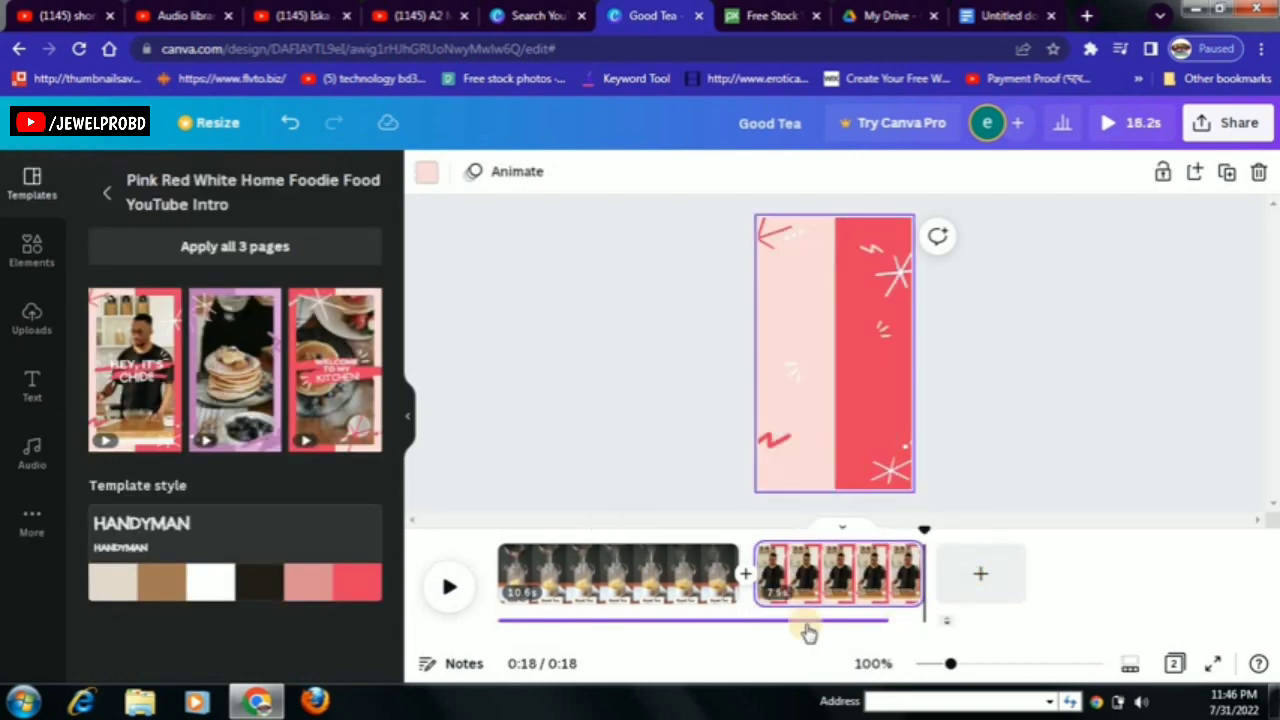
- Return to the start of the timeline and apply the template's Handyman style to the Good Tea page
drag(921, 537, 499, 534)
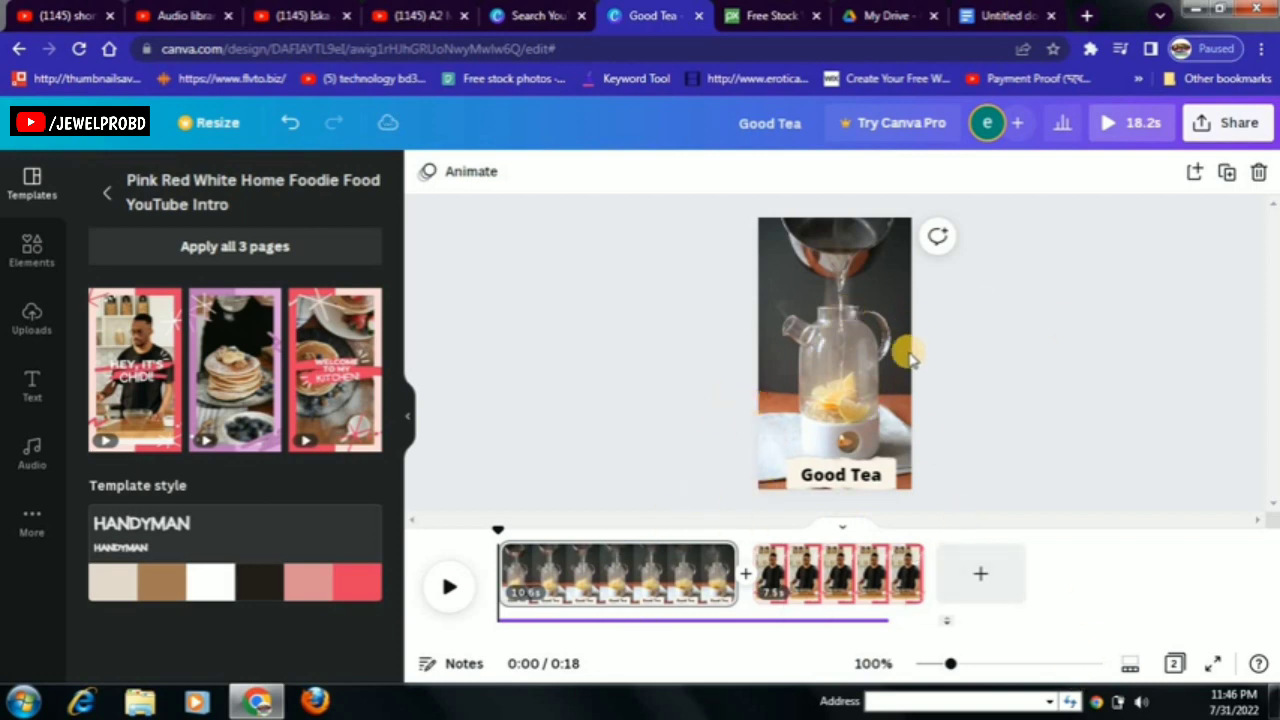
click(254, 580)
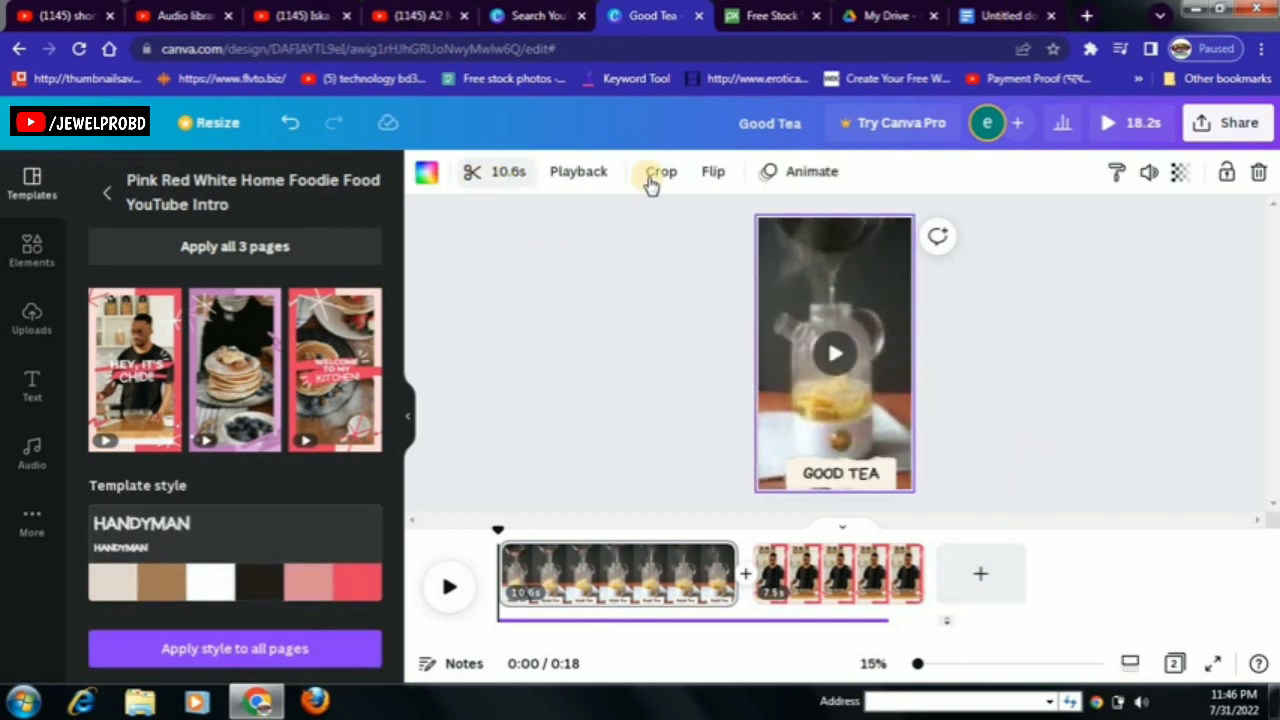
- Try the Sleek, Fun, Simple, Rise and Pan page animations on the Good Tea page and set it to Fade
click(811, 175)
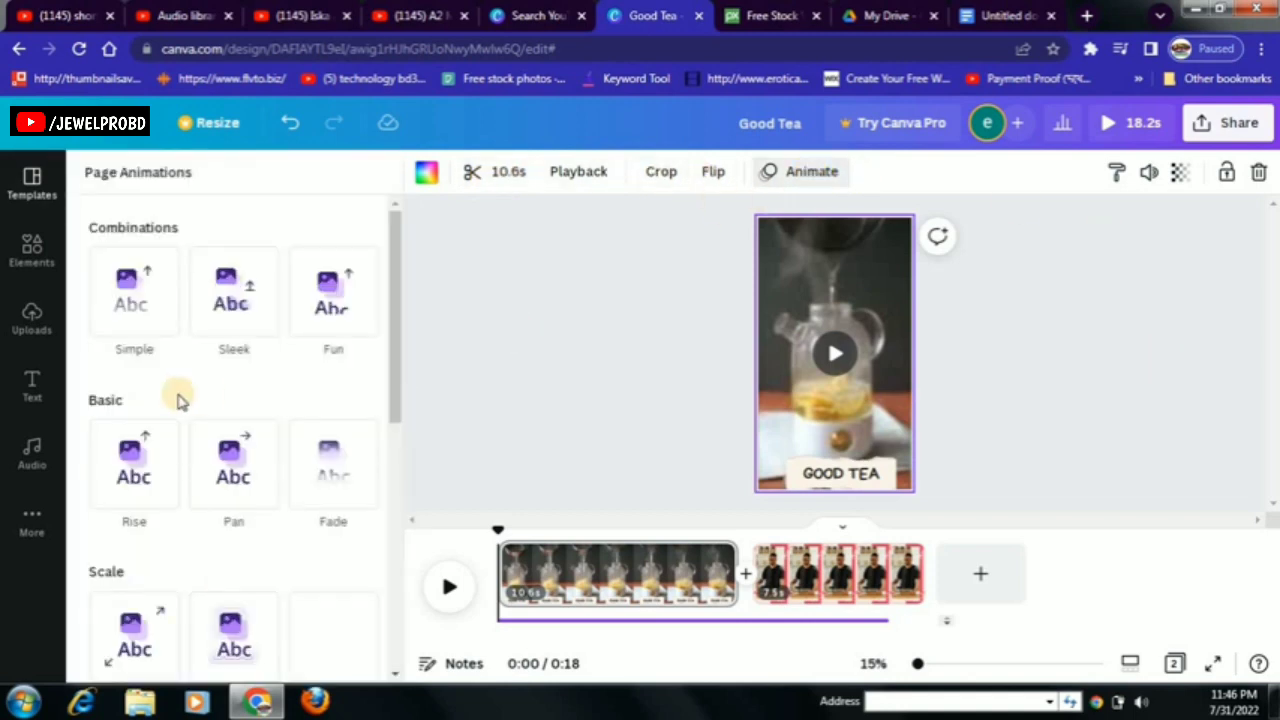
click(230, 287)
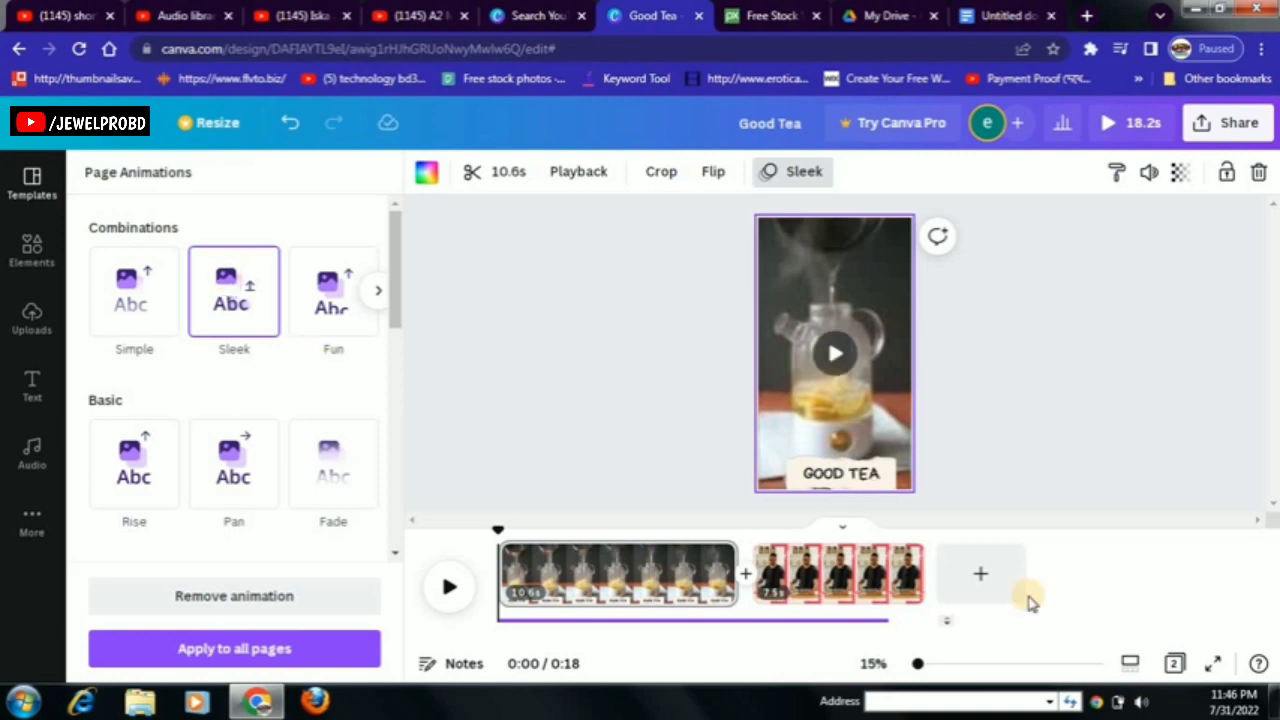
click(330, 317)
click(141, 312)
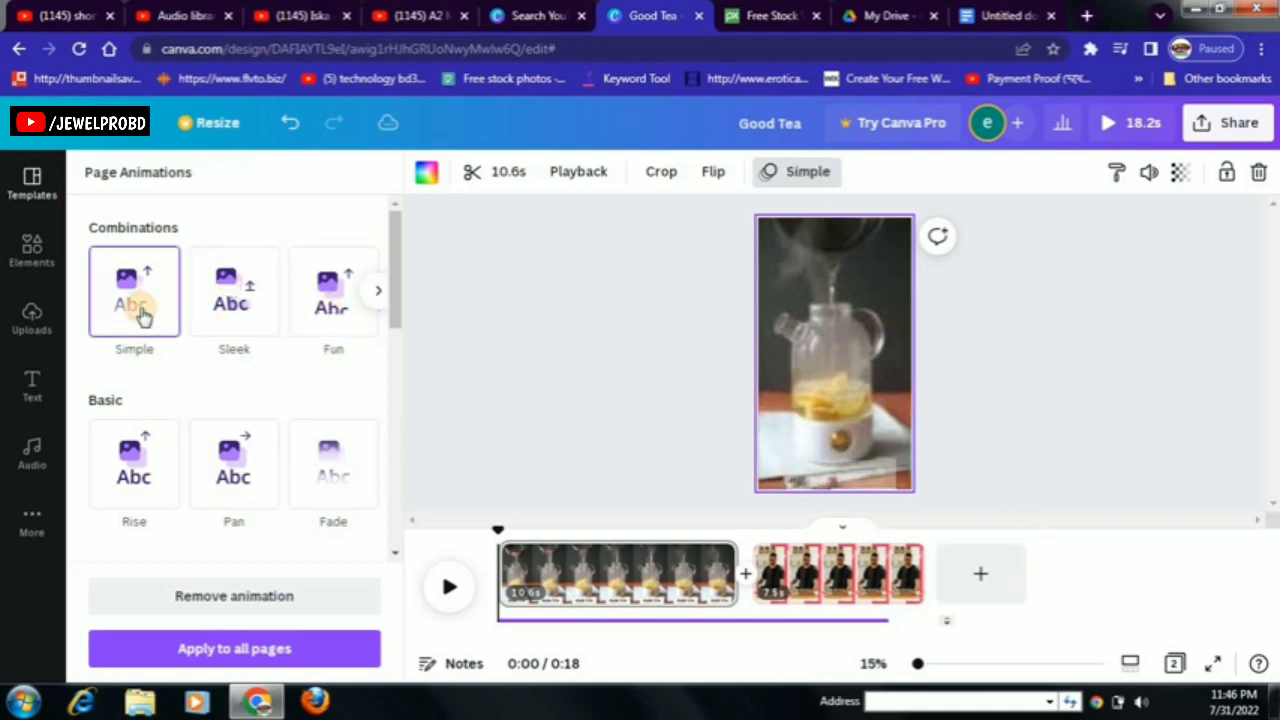
click(150, 490)
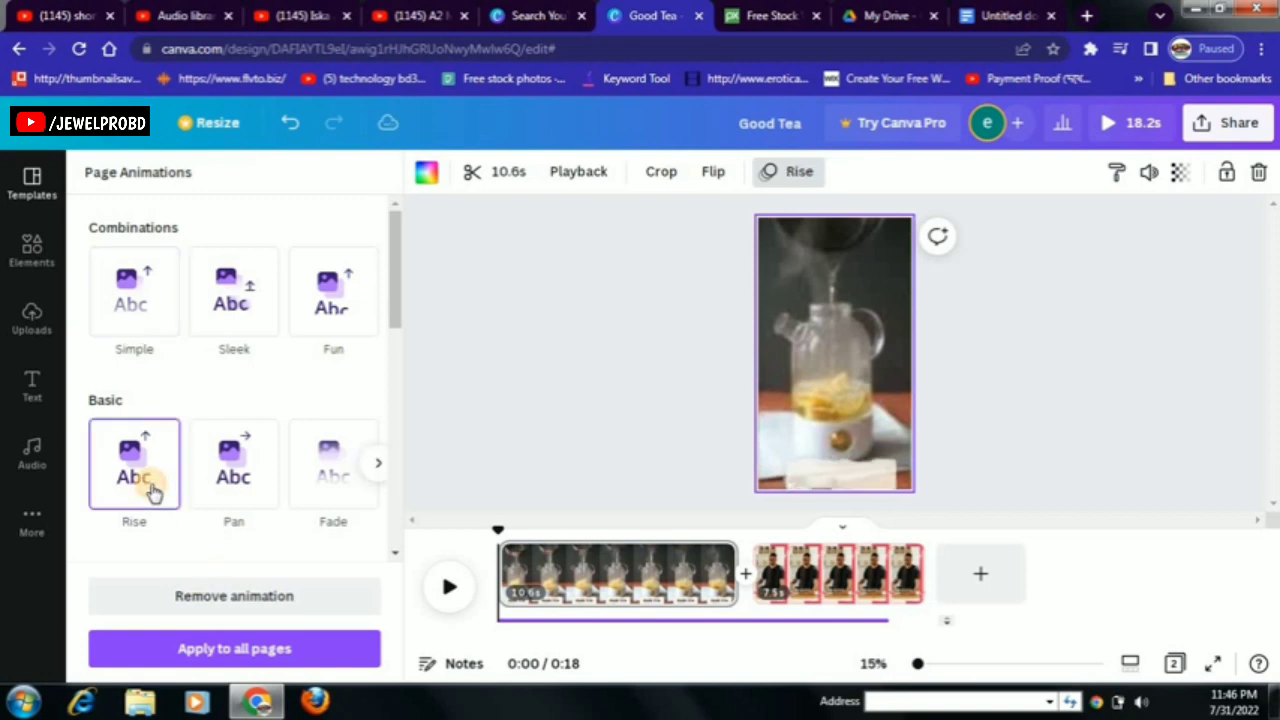
click(233, 487)
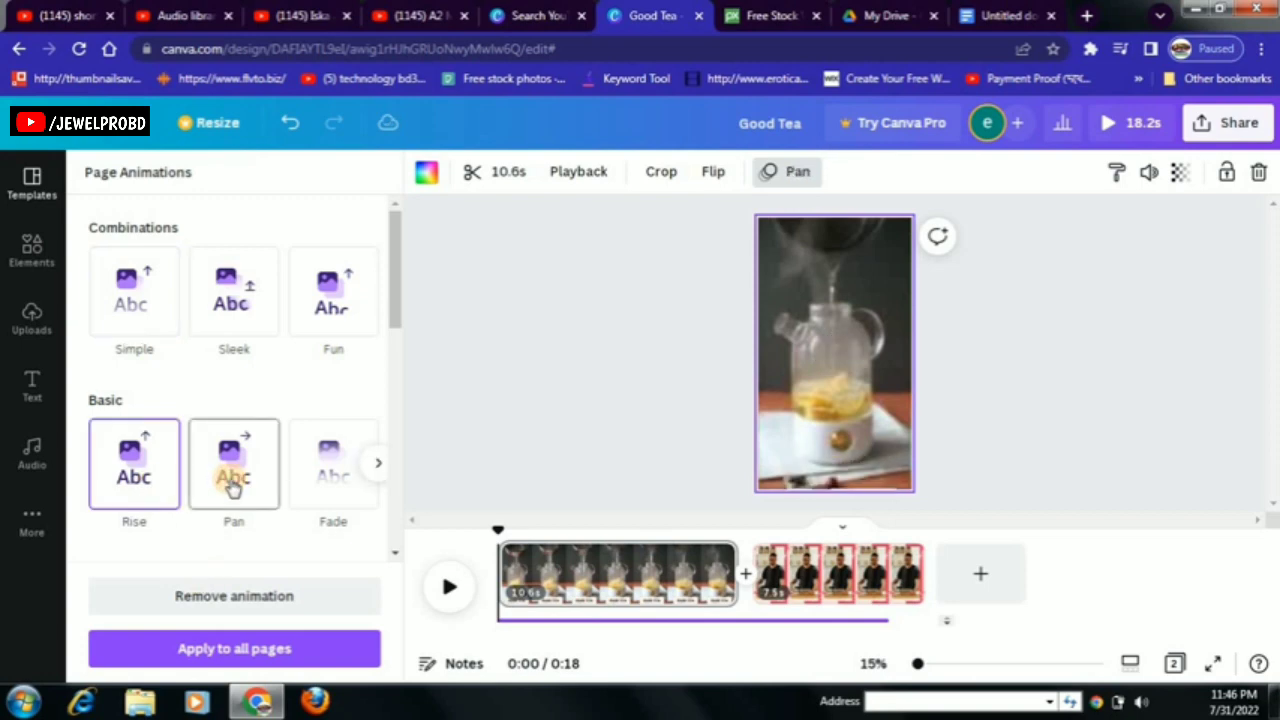
click(309, 490)
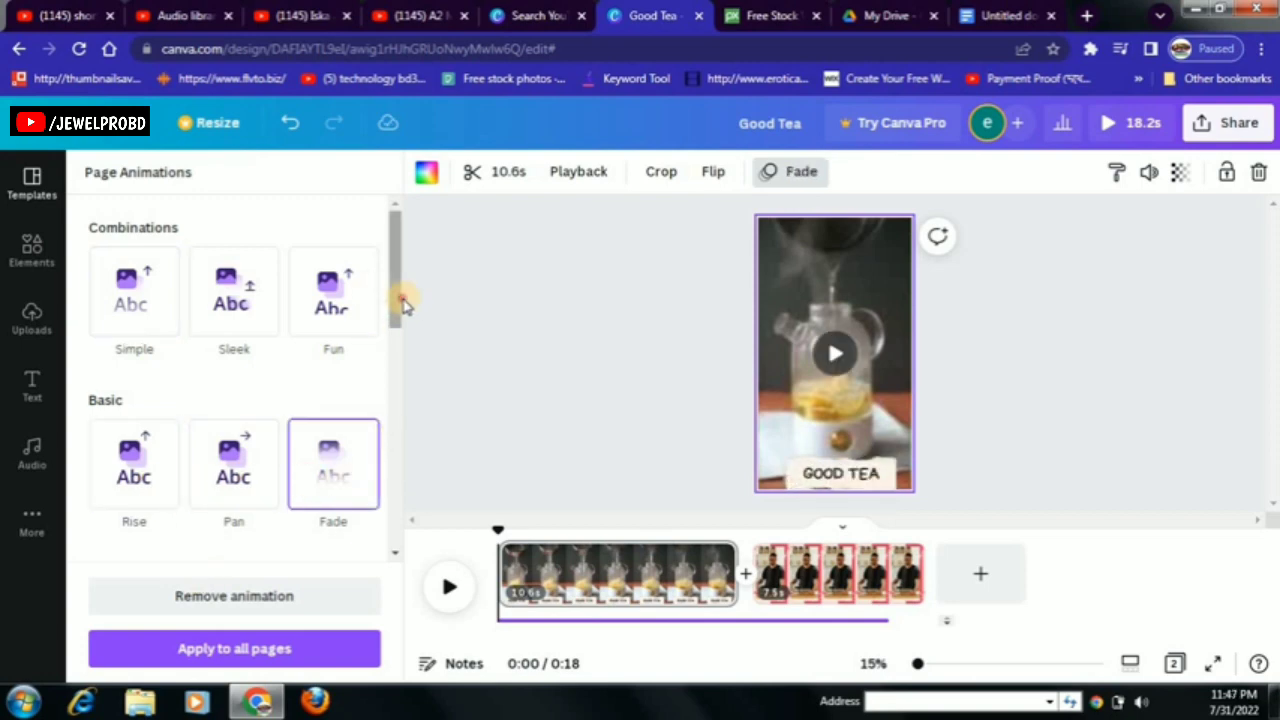
- Try the Neon, Block and Tumble page animations on the Good Tea page and set it to Sleek
scroll(380, 443, down, 5)
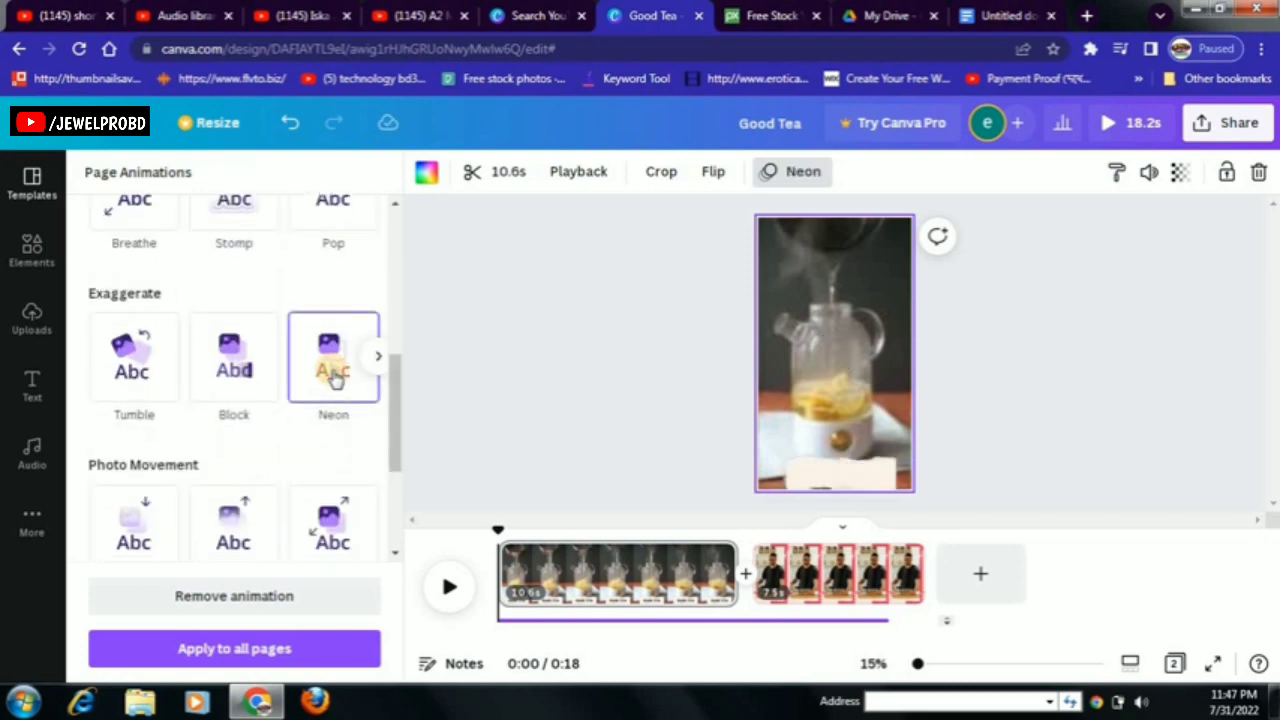
click(229, 372)
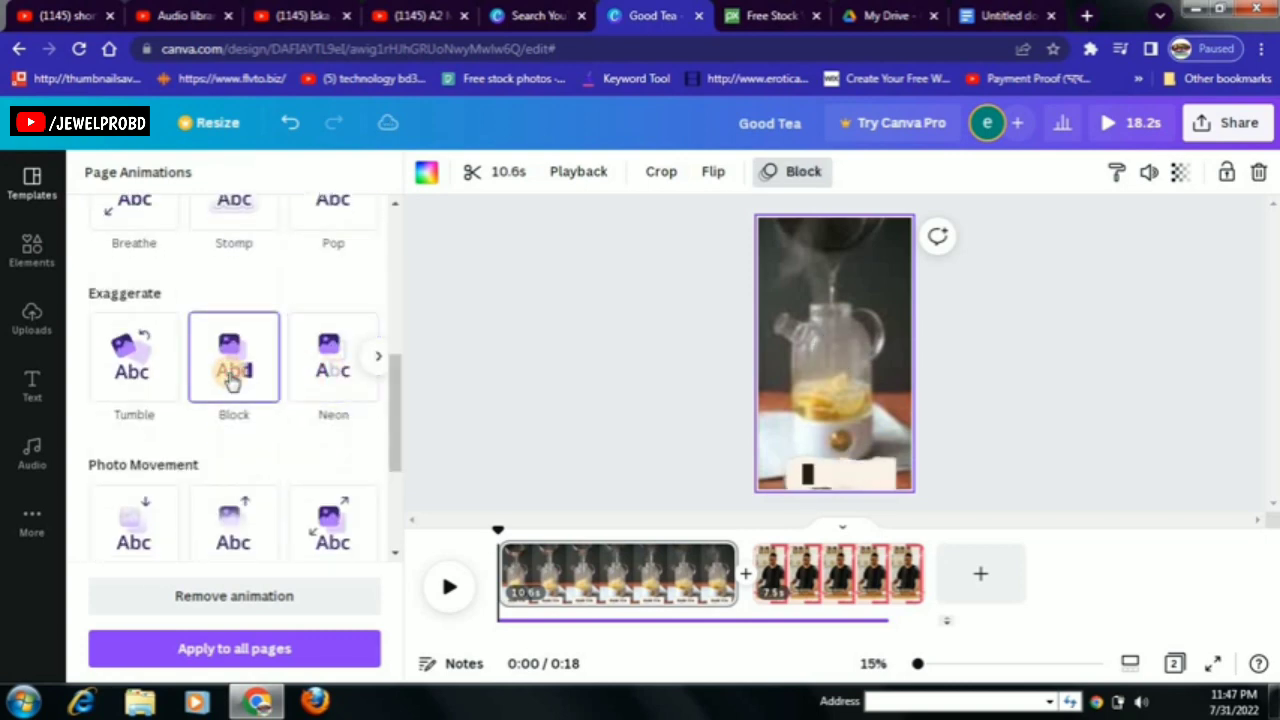
click(125, 385)
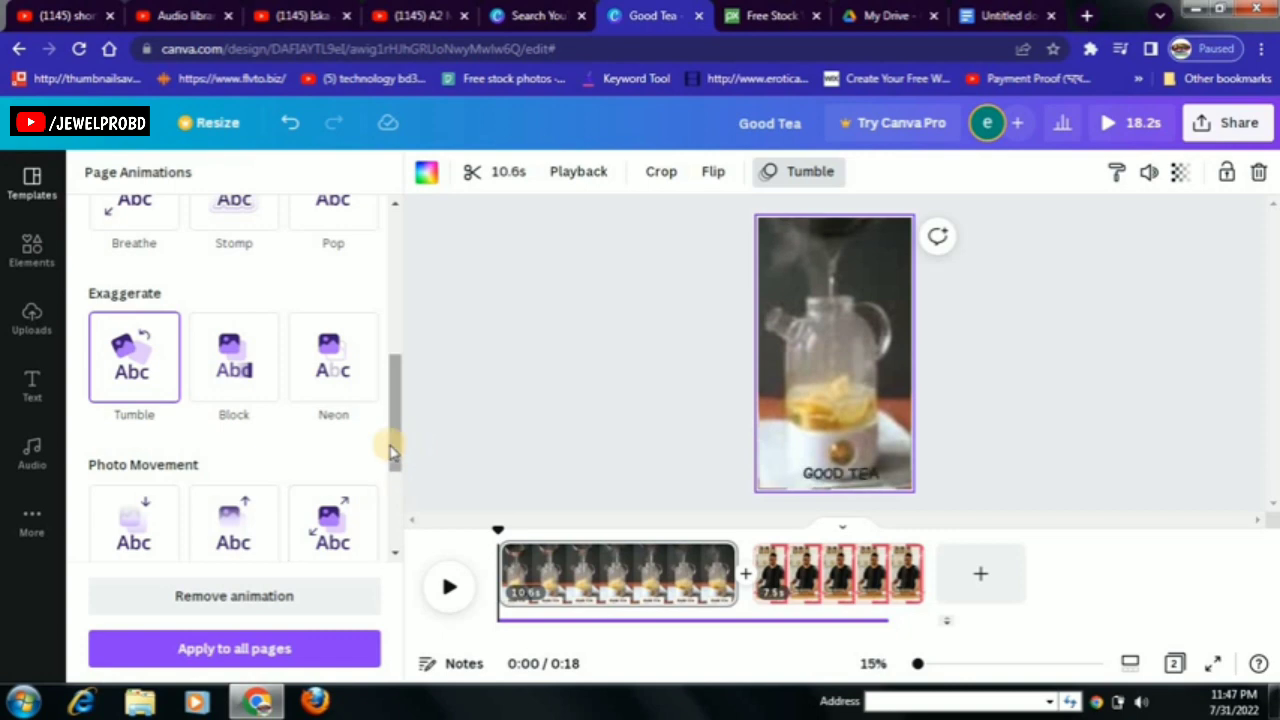
drag(406, 409, 398, 215)
click(233, 293)
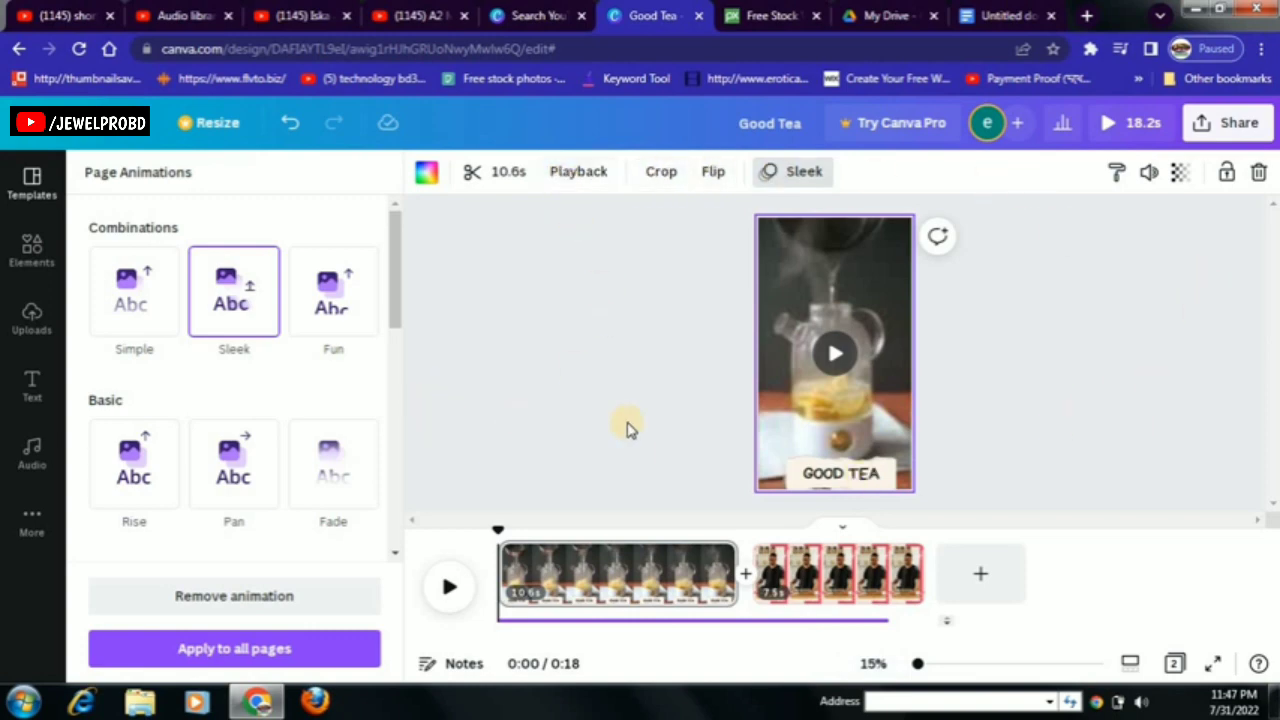
click(581, 352)
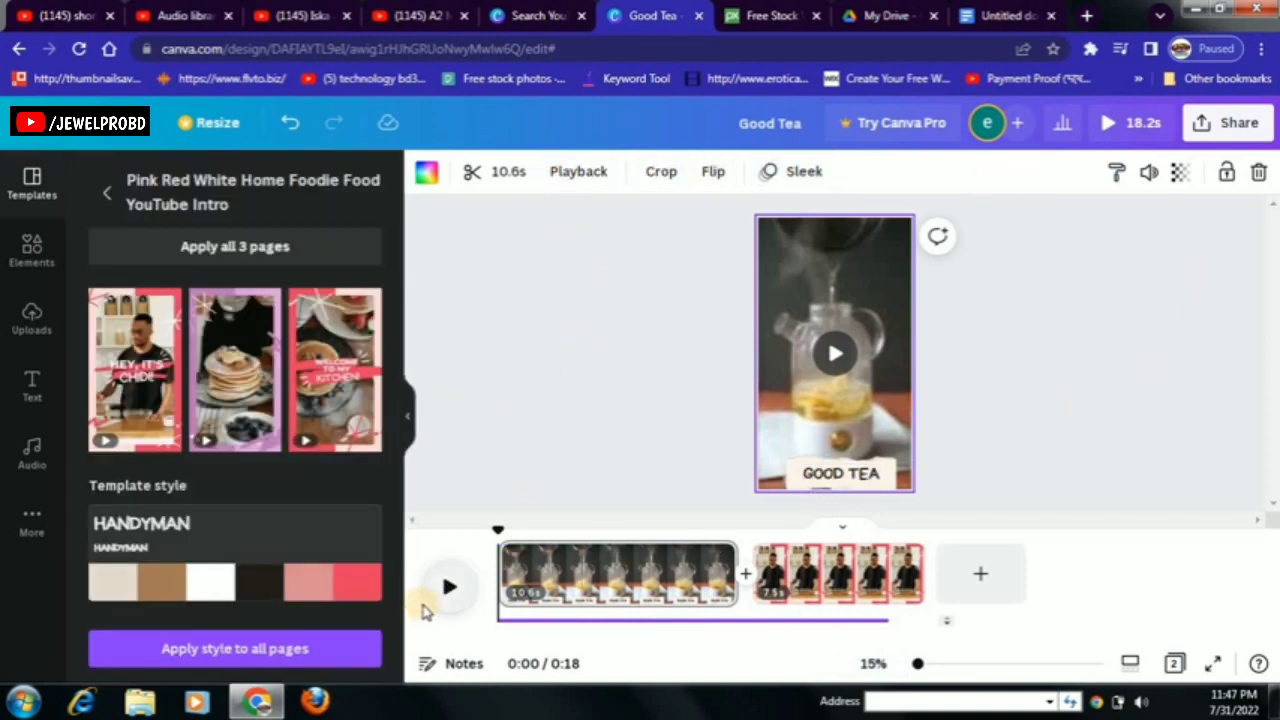
- Play the video from the start to preview the Good Tea page and dismiss the transition tip
click(446, 593)
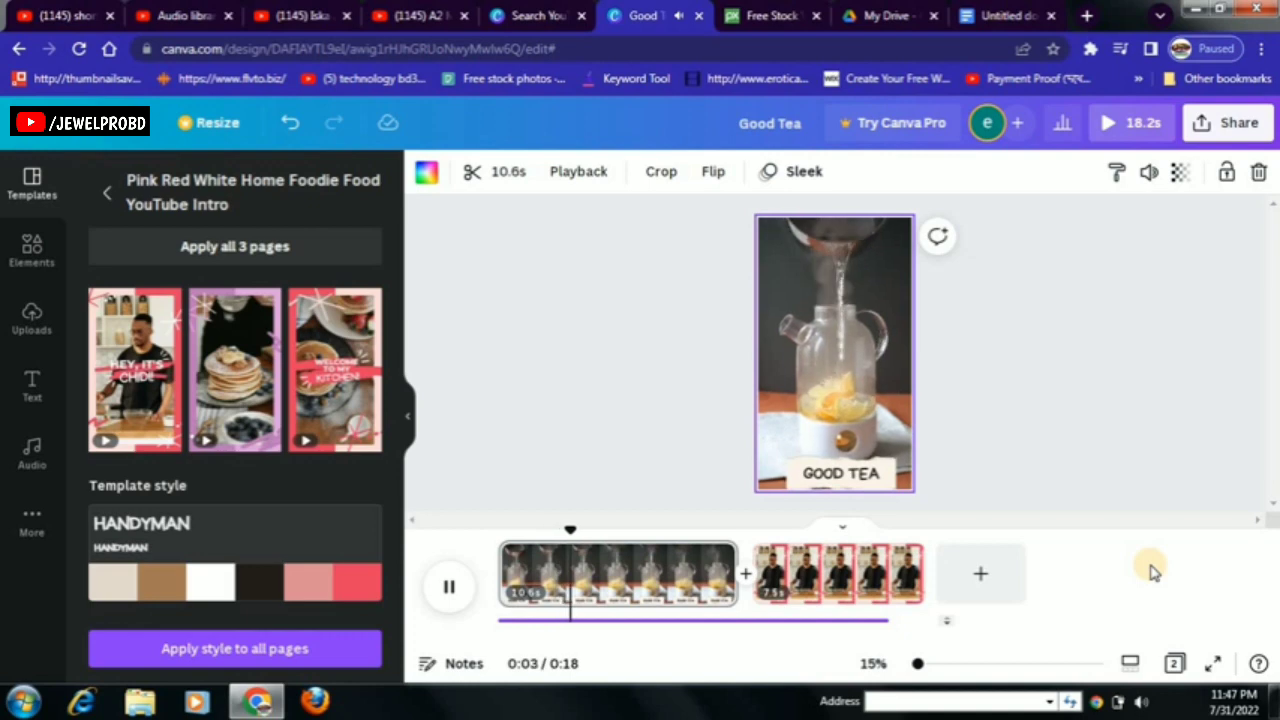
click(760, 620)
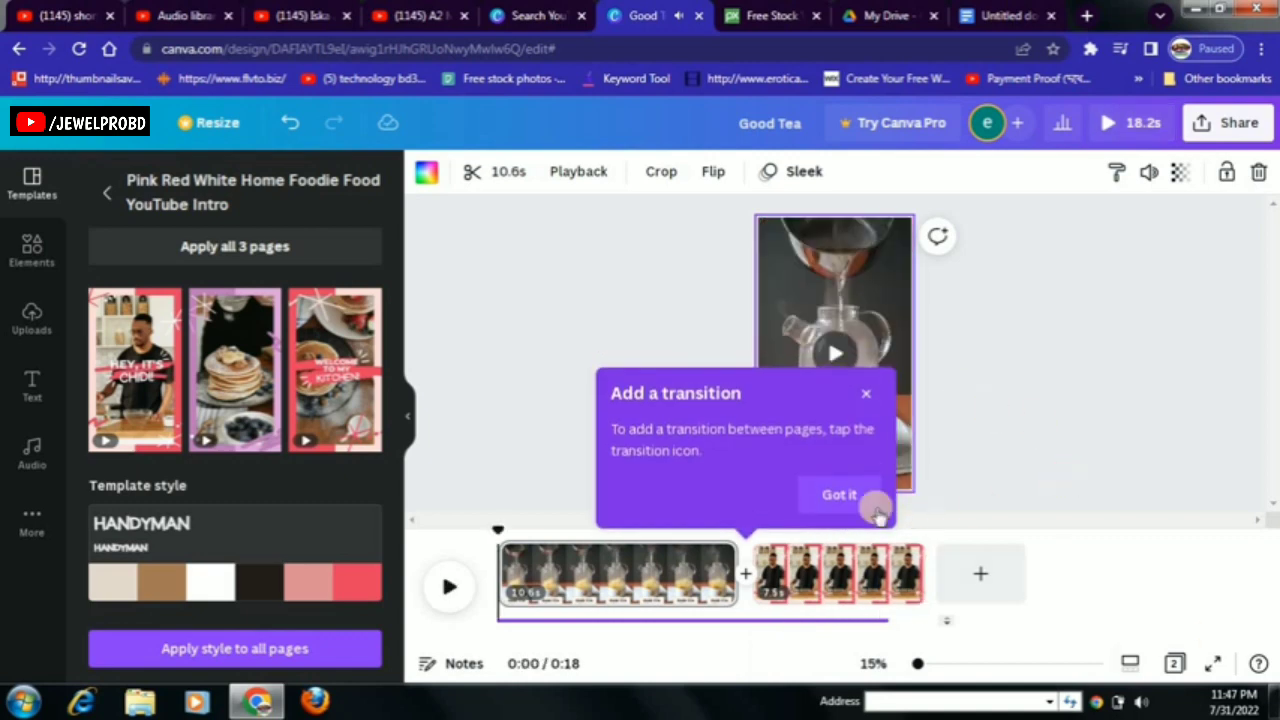
click(866, 393)
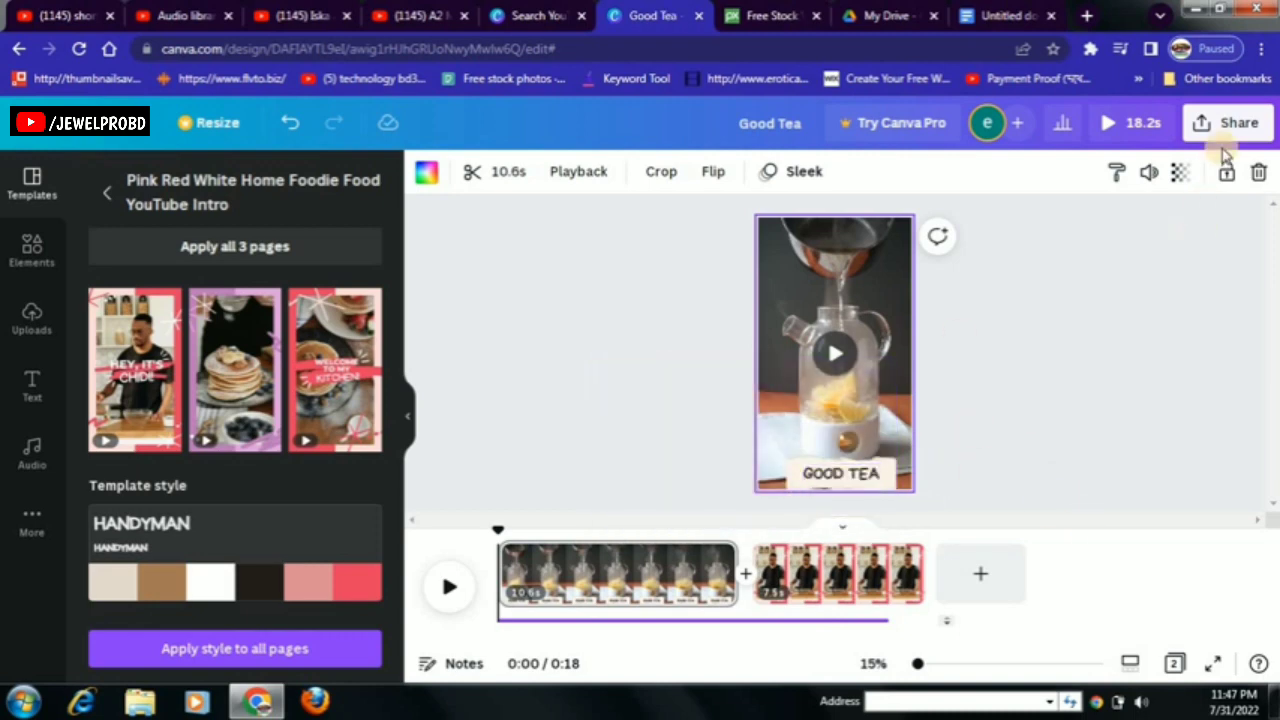
- Review the design's download options for an MP4 video of all pages and close them without downloading
click(1225, 135)
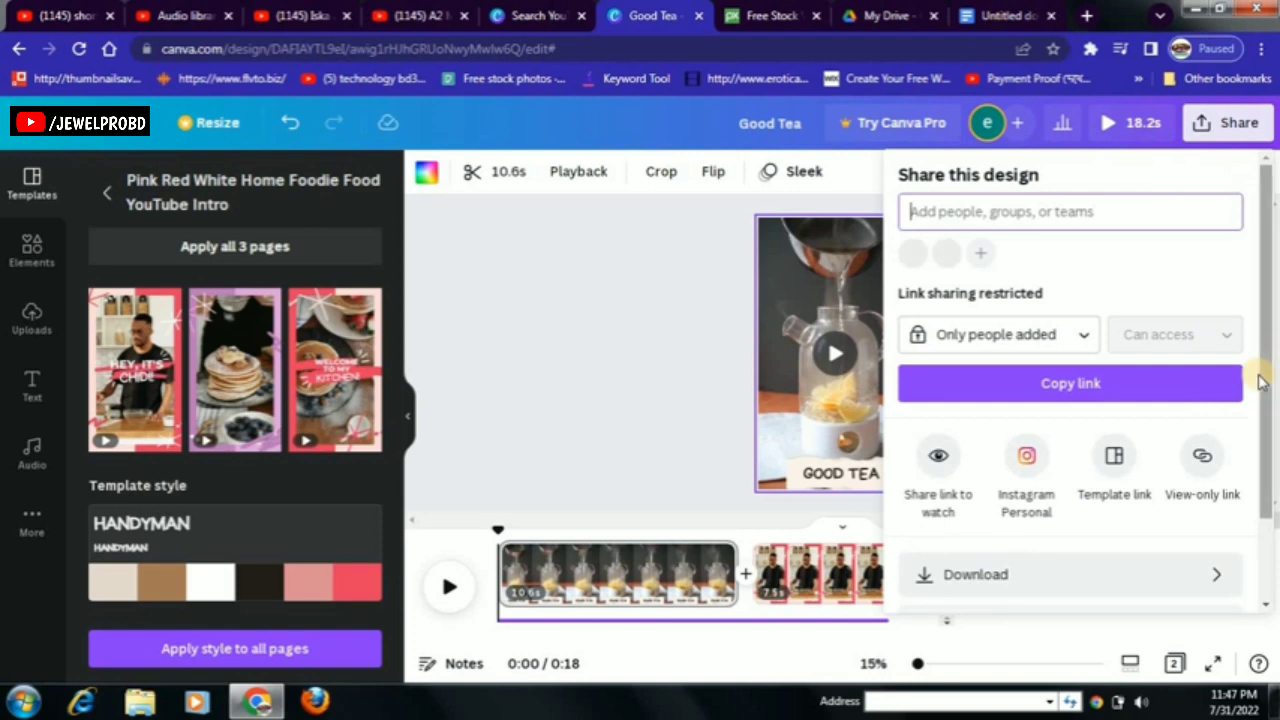
drag(1266, 405, 1266, 485)
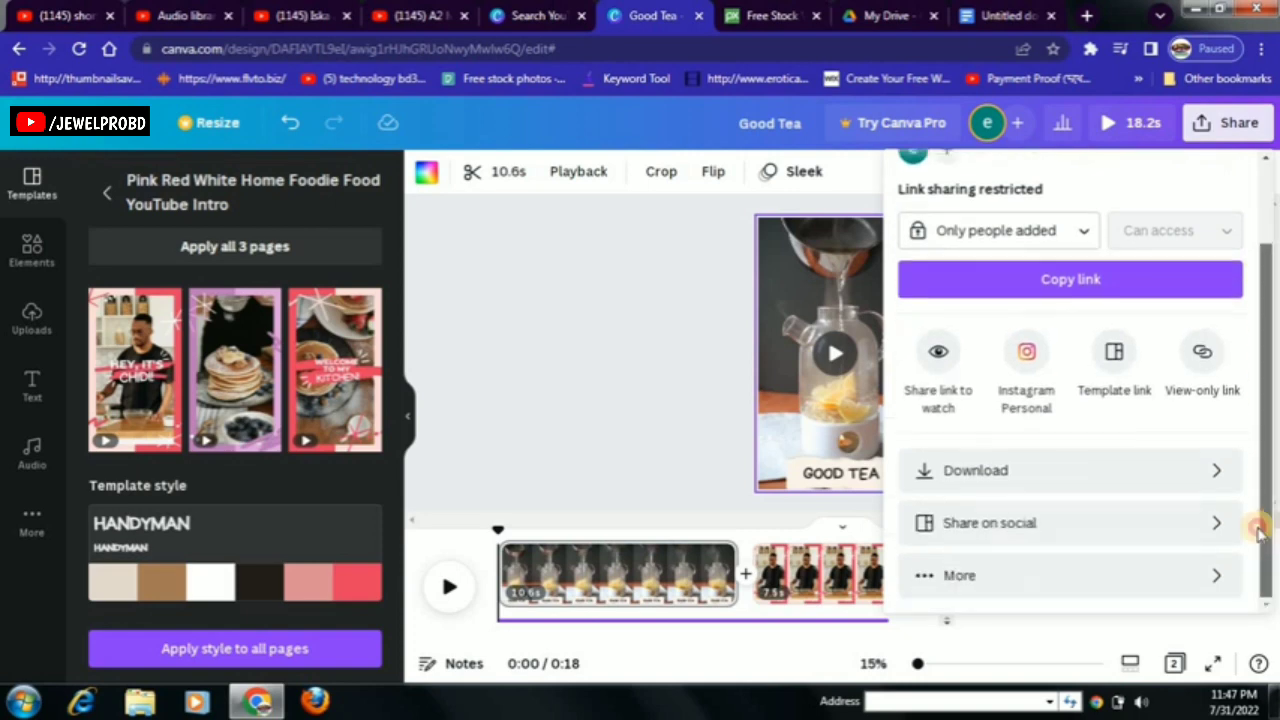
click(1190, 482)
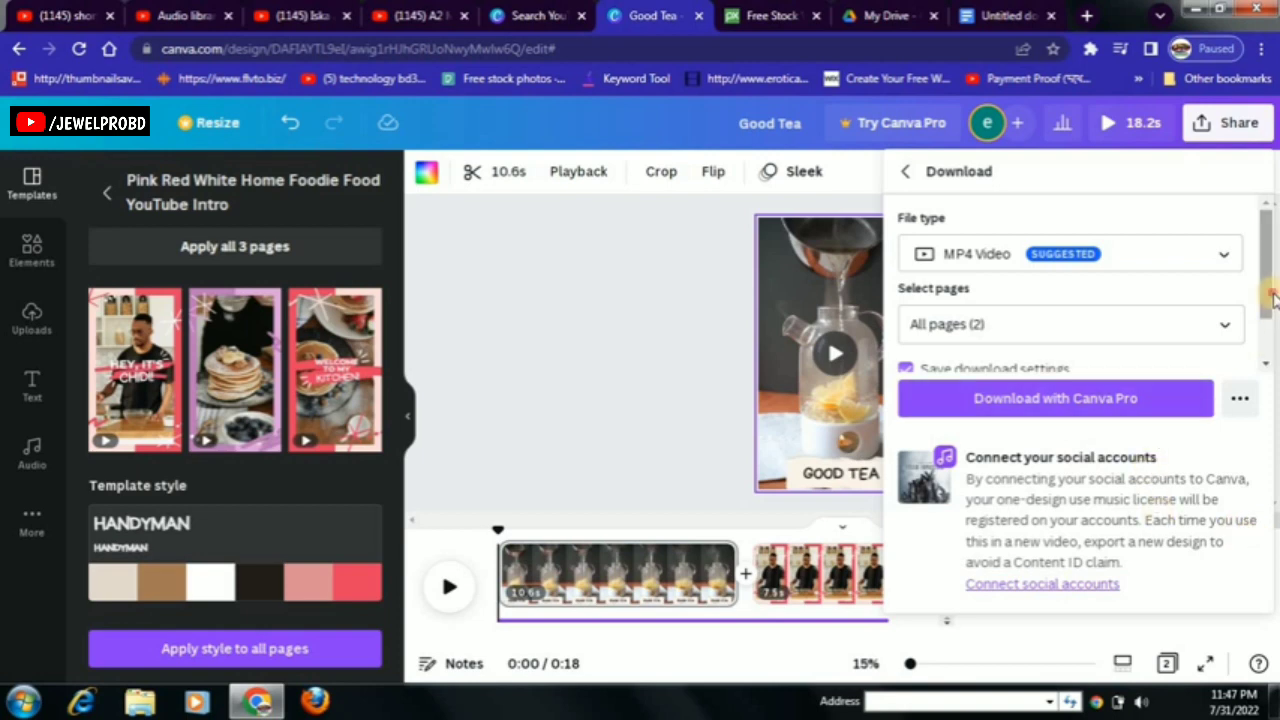
scroll(1266, 296, down, 1)
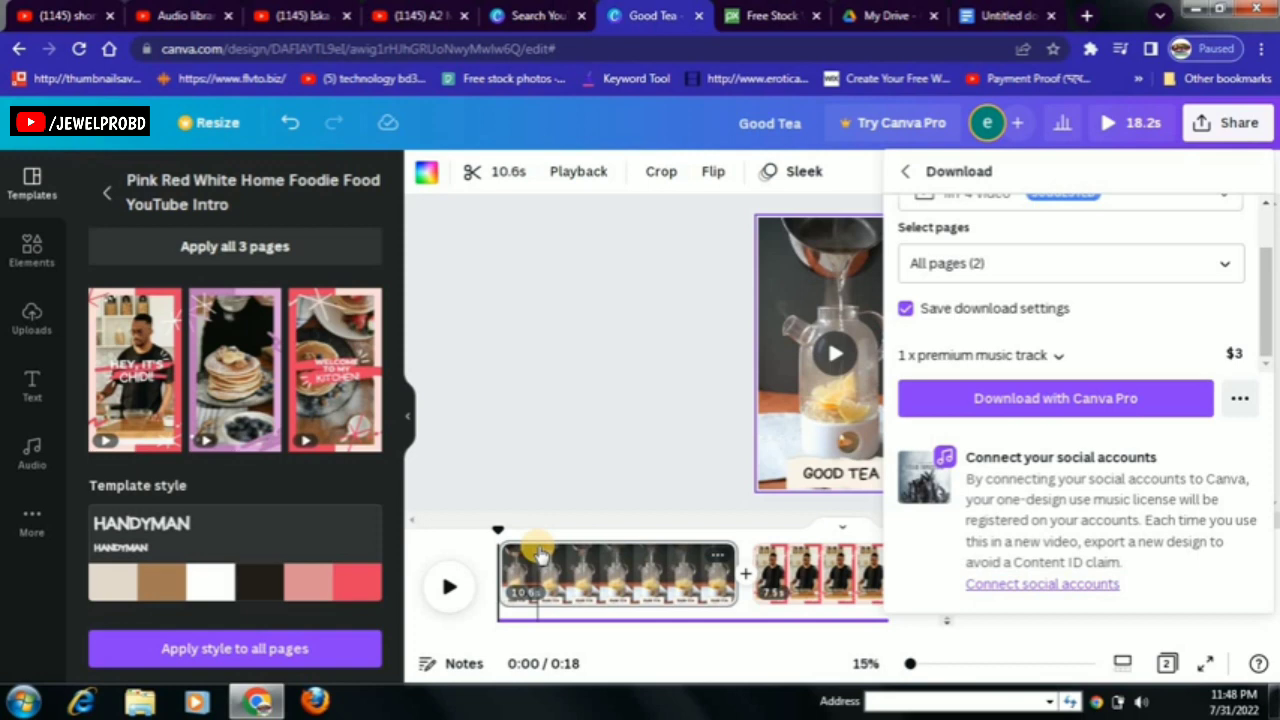
click(524, 400)
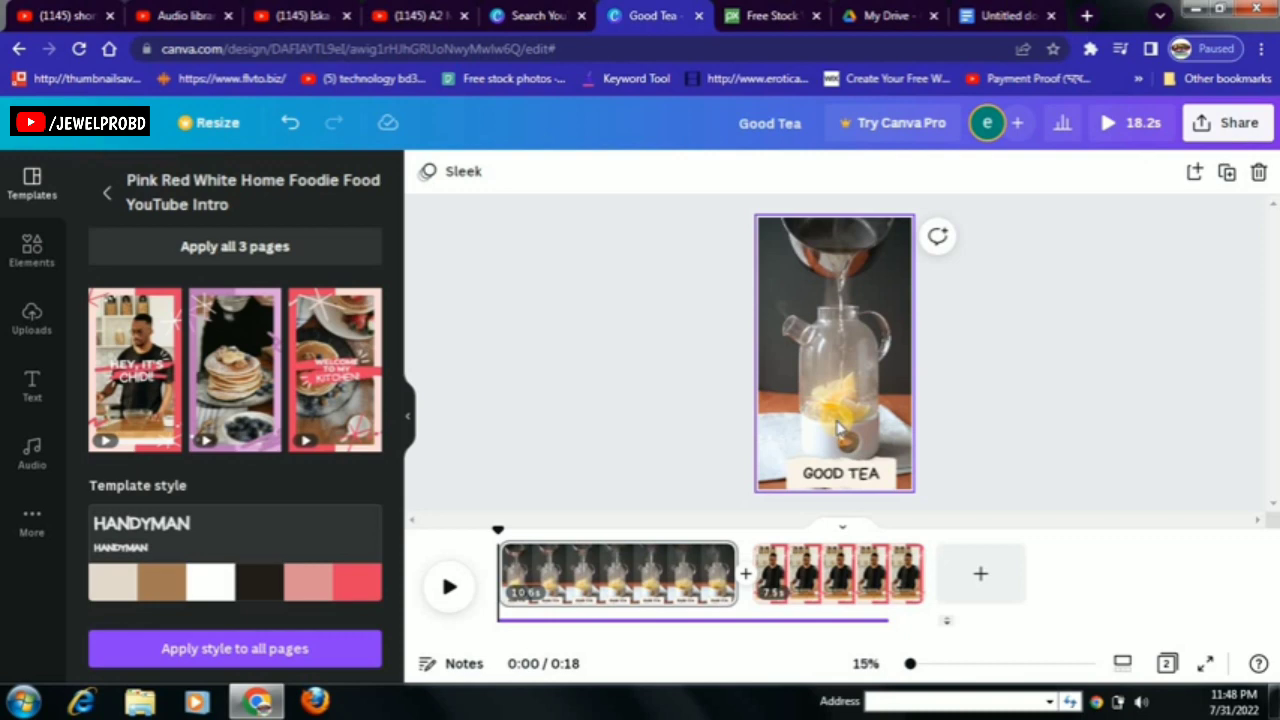
- Switch to YouTube, browse the A2 Motivation channel's uploaded videos, and briefly play the short titled "कभी मत जाना इस देश"
click(383, 18)
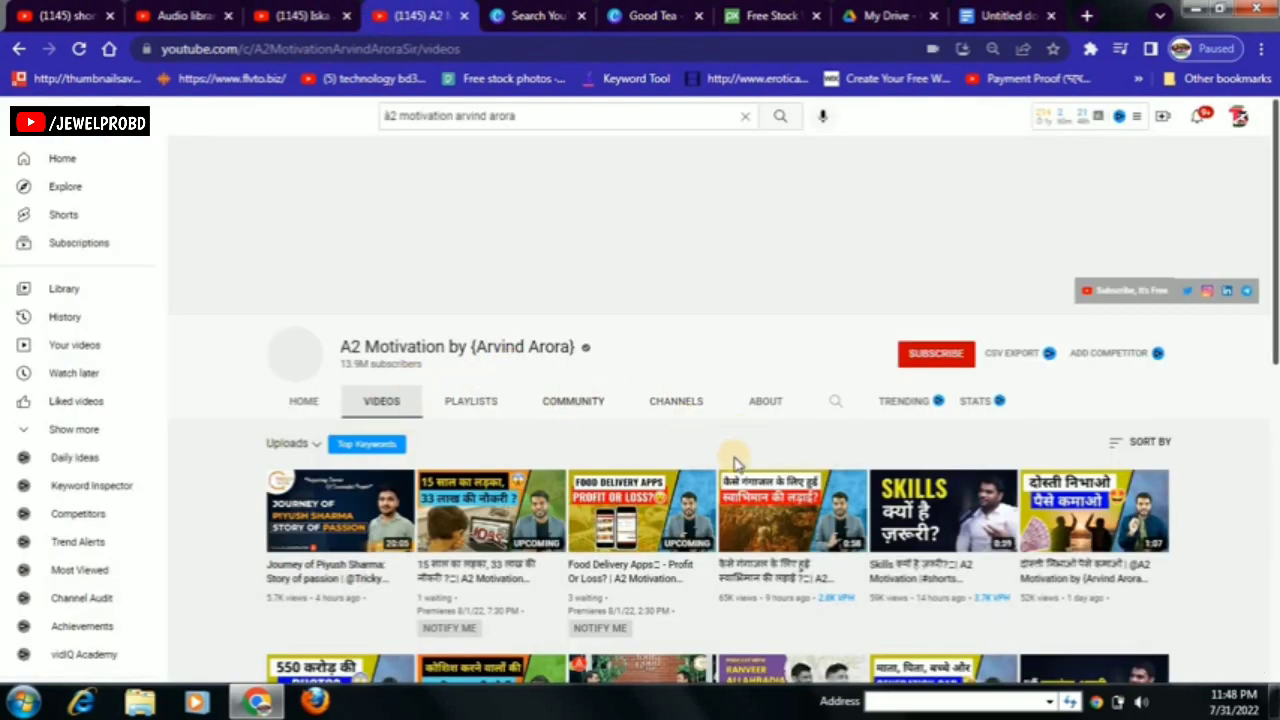
scroll(603, 557, down, 2)
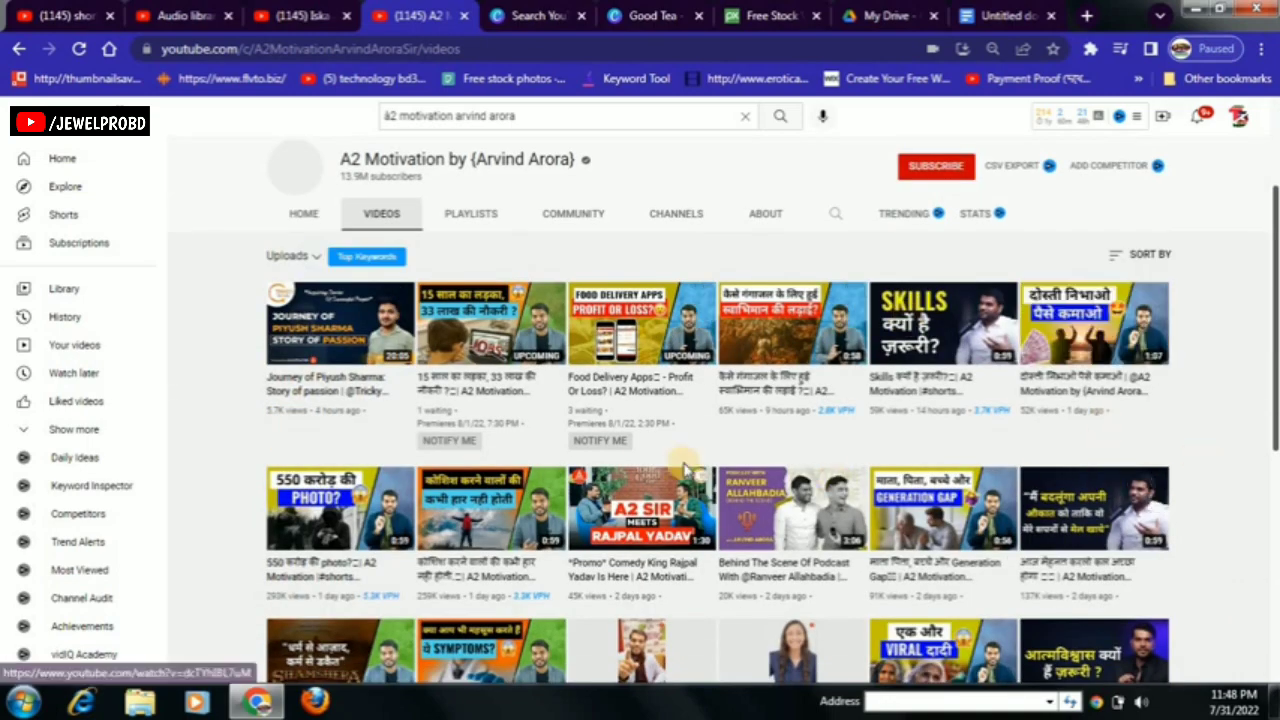
scroll(838, 510, down, 2)
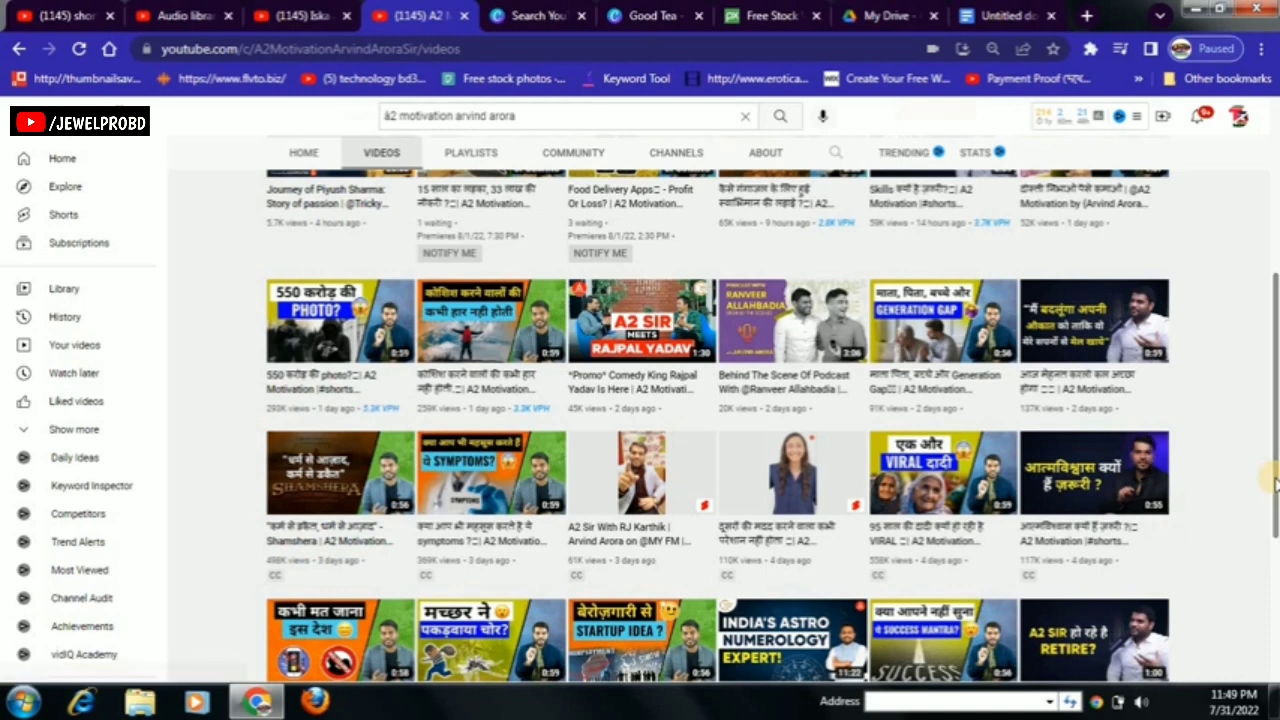
scroll(1274, 483, down, 3)
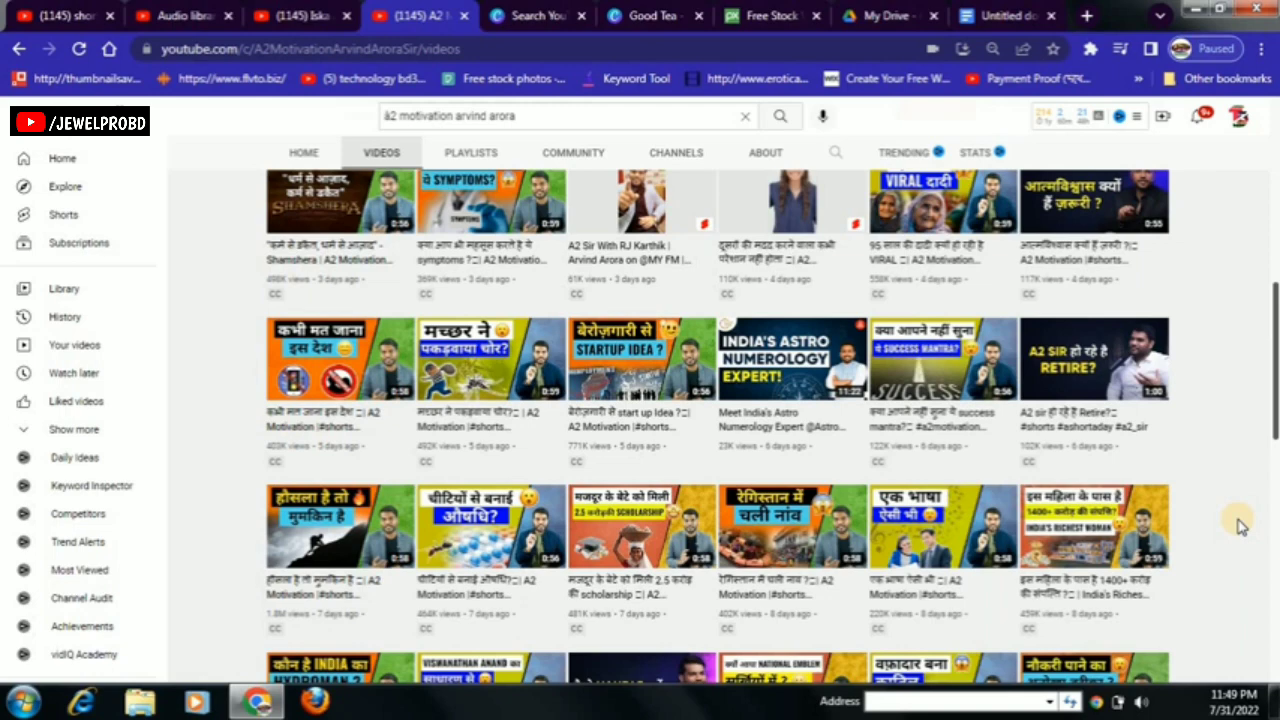
scroll(1240, 527, up, 6)
scroll(263, 441, down, 6)
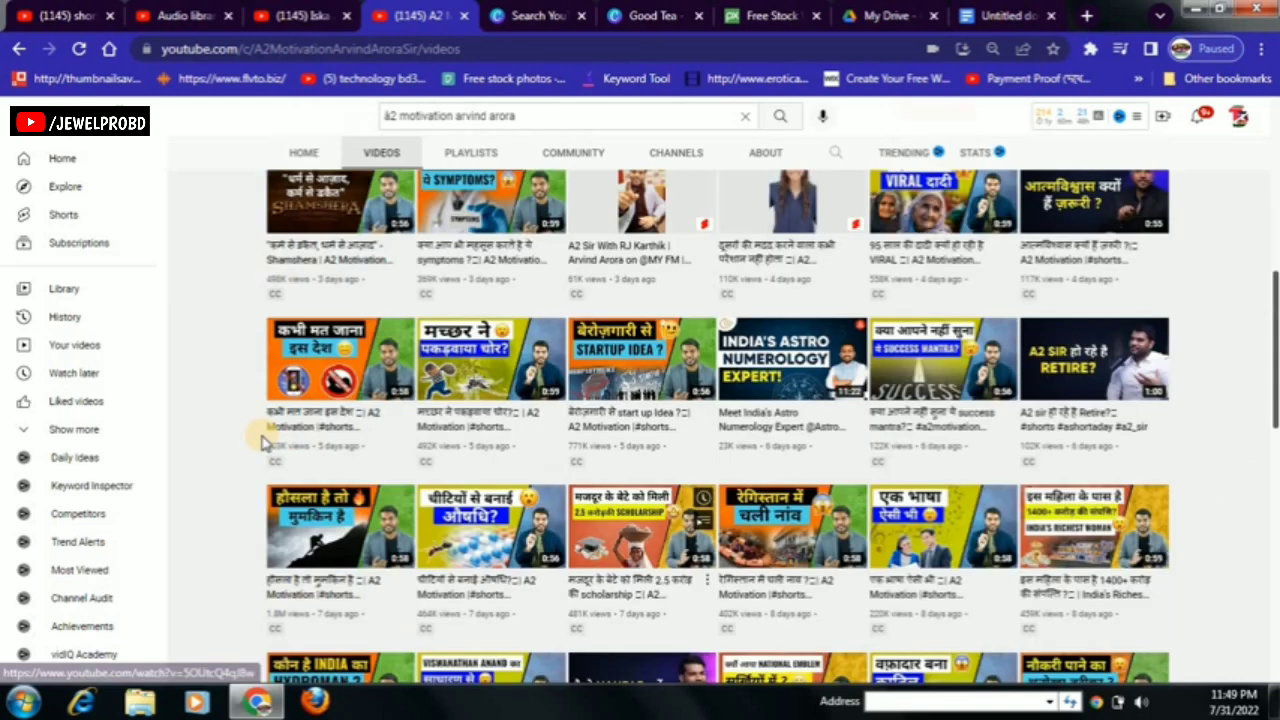
click(340, 362)
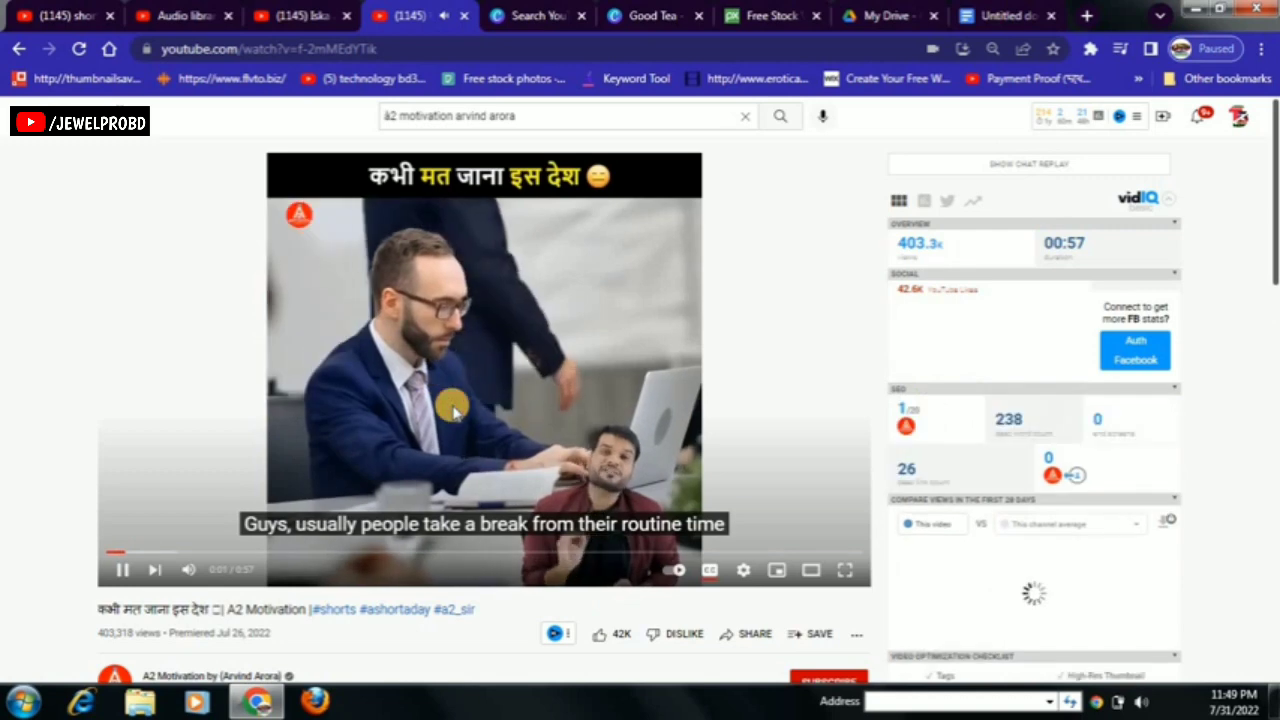
click(453, 410)
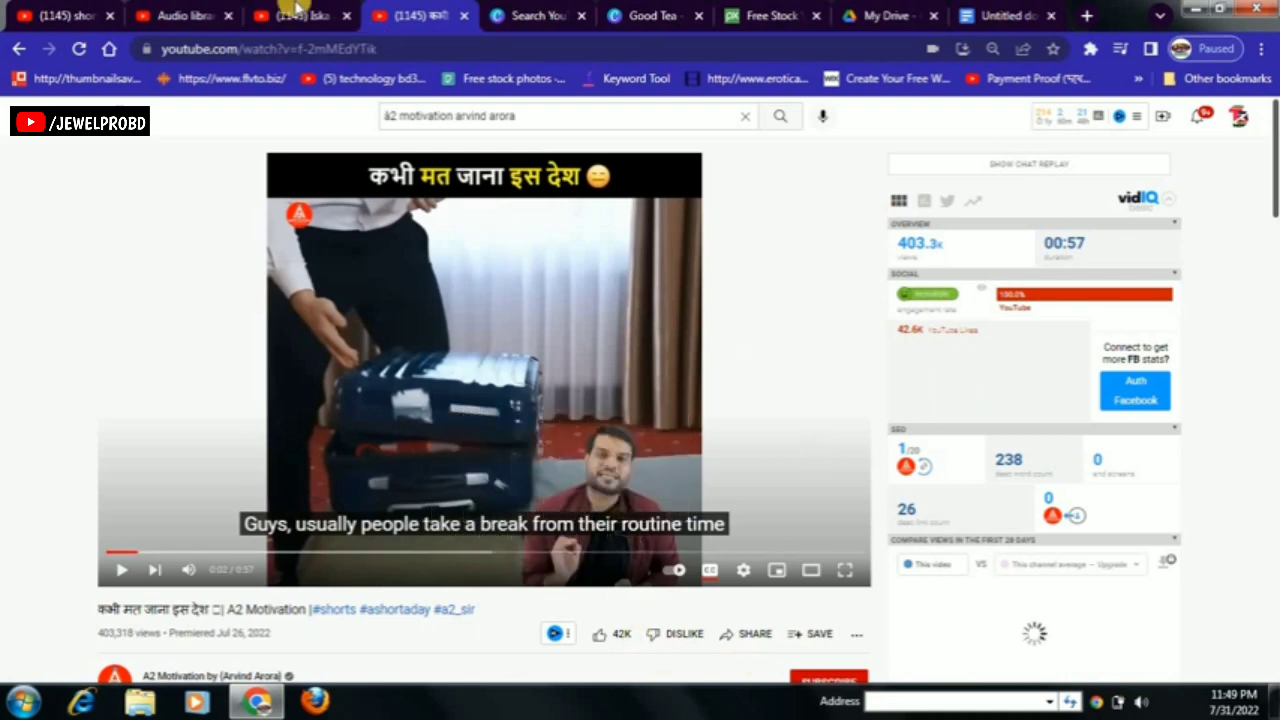
- Go to the YouTube search results for shorts and briefly play "Stranger Things cast members real ages #shorts"
click(185, 15)
click(60, 15)
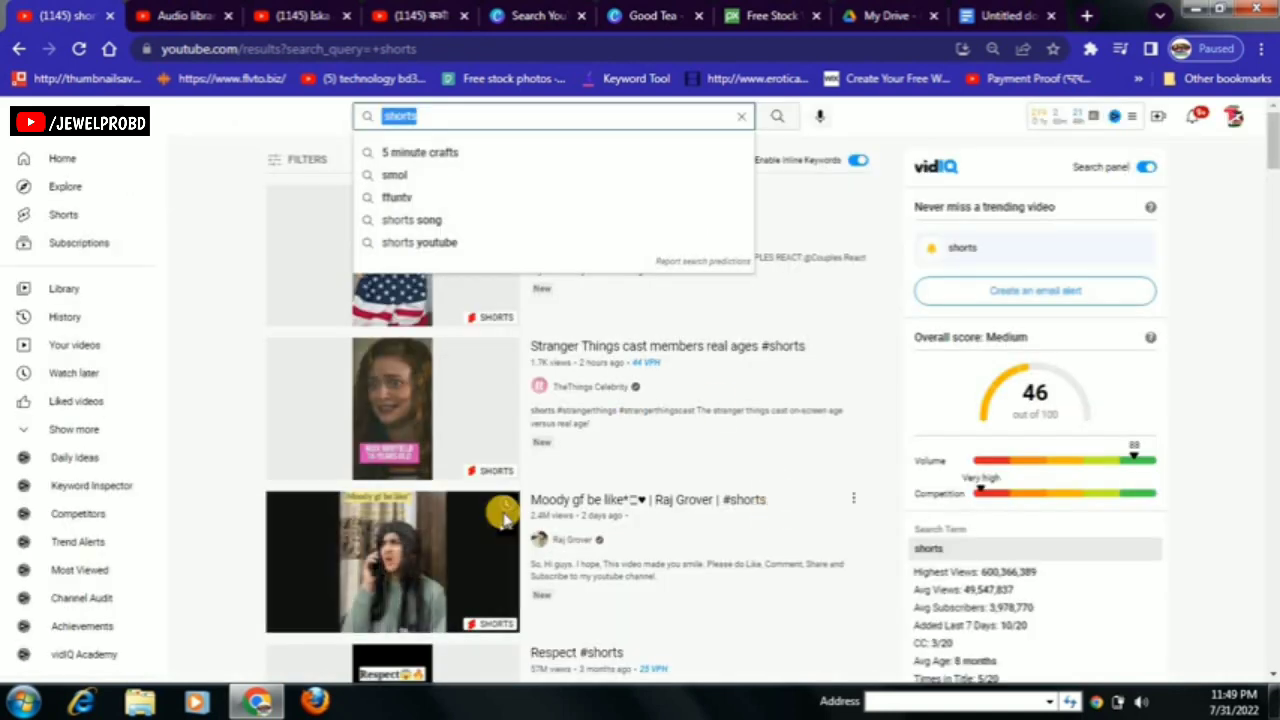
click(452, 420)
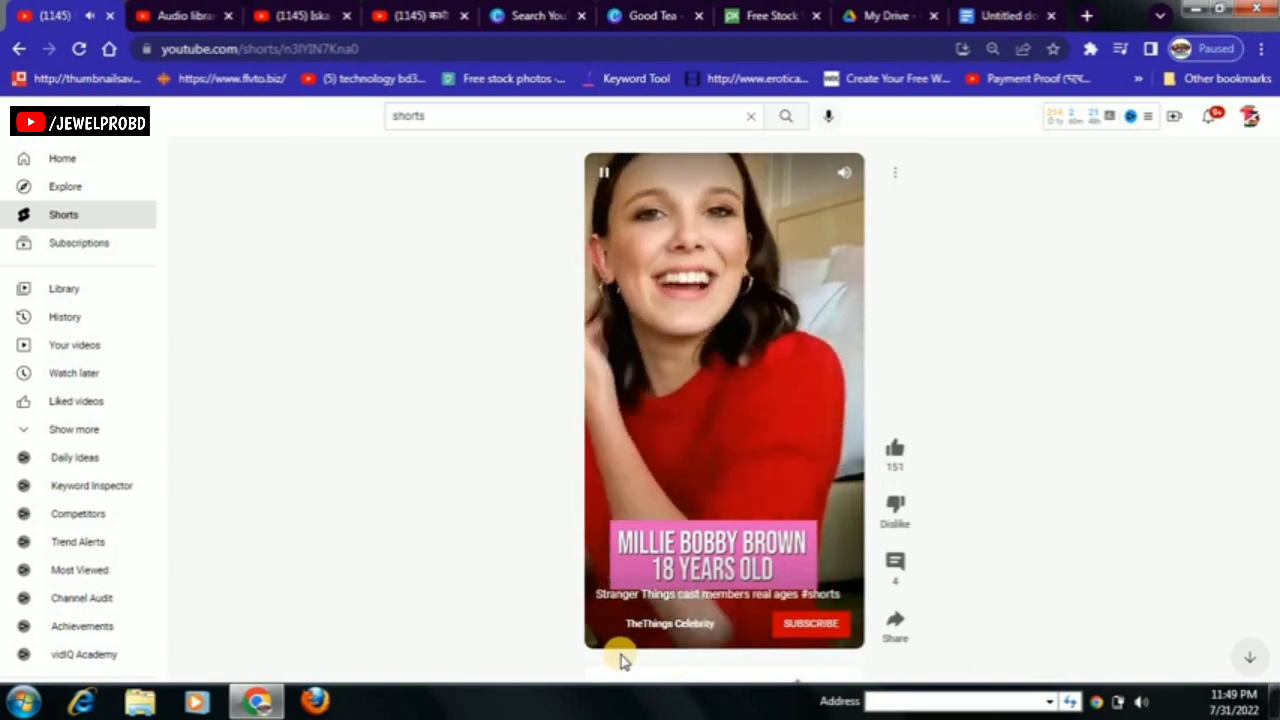
click(716, 362)
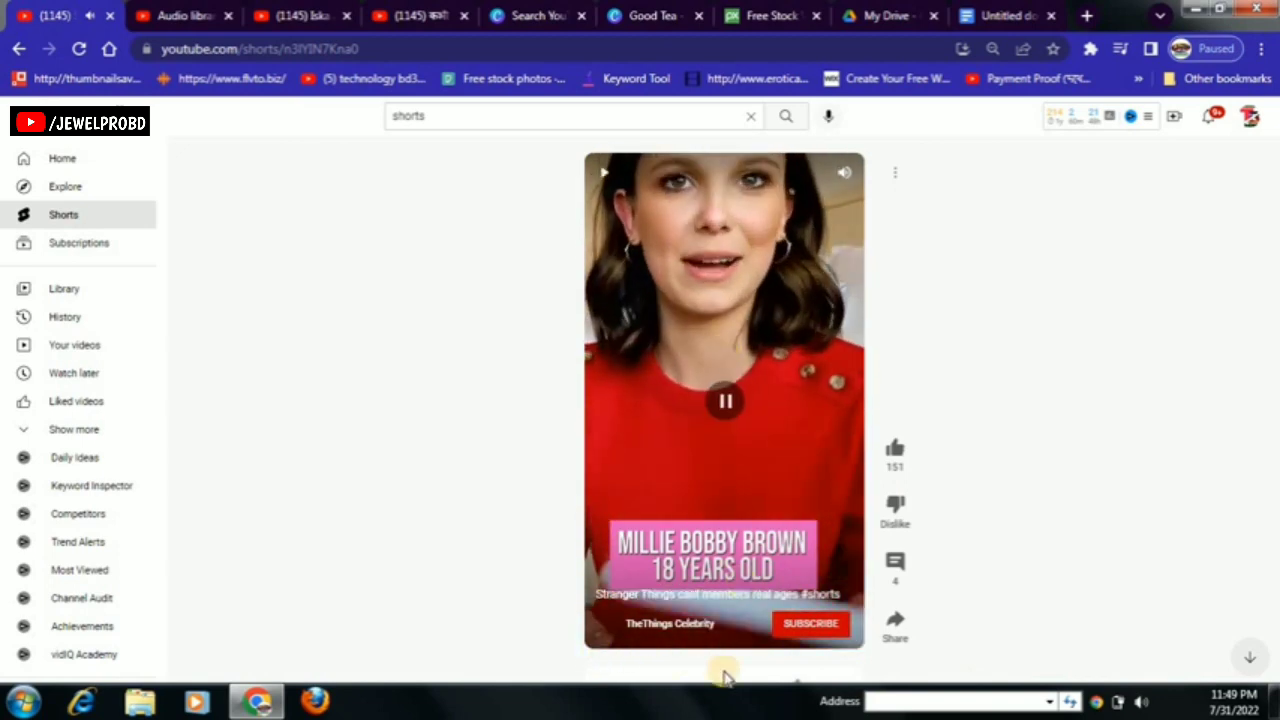